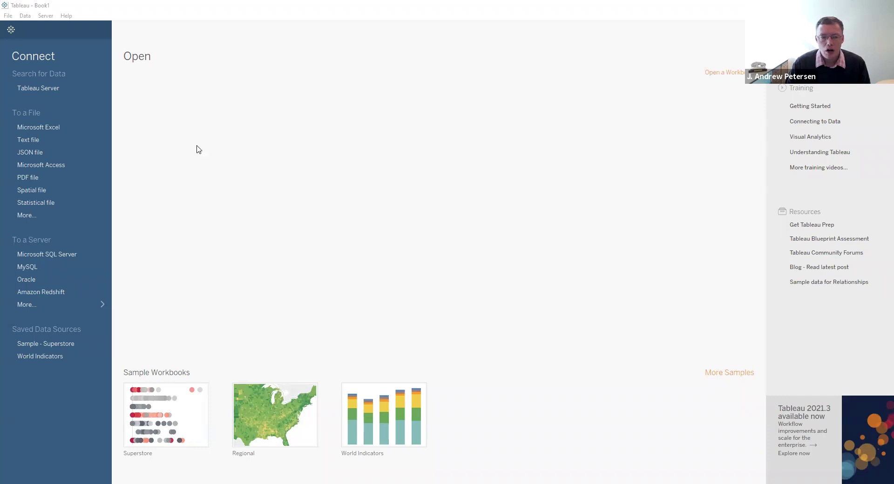
Step: Open the retail_segmentation.csv file from the Chapter 3 folder as a data source and go to Sheet 1
{"action": "left_click", "coordinate": [9, 18]}
{"action": "left_click", "coordinate": [33, 40]}
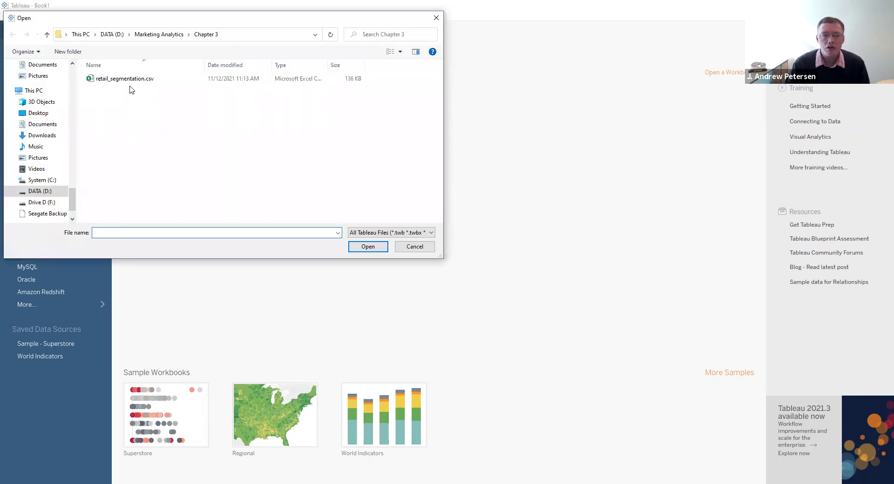
{"action": "left_click", "coordinate": [130, 82]}
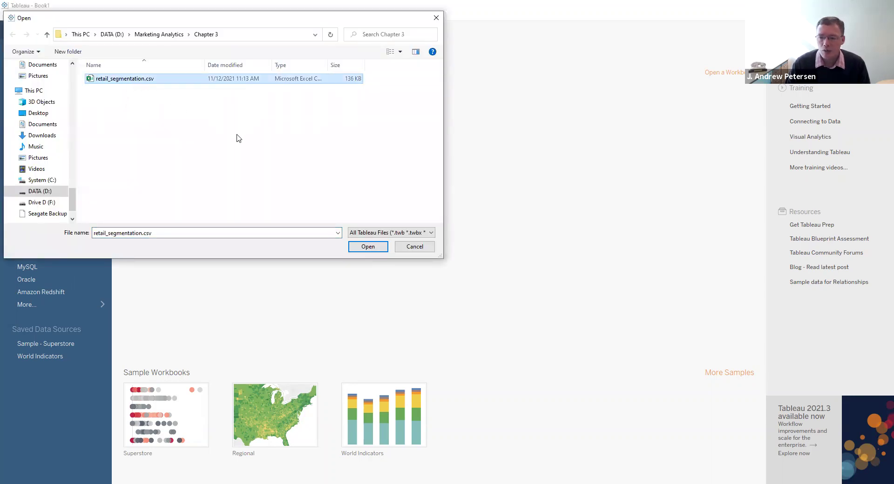
{"action": "left_click", "coordinate": [354, 247]}
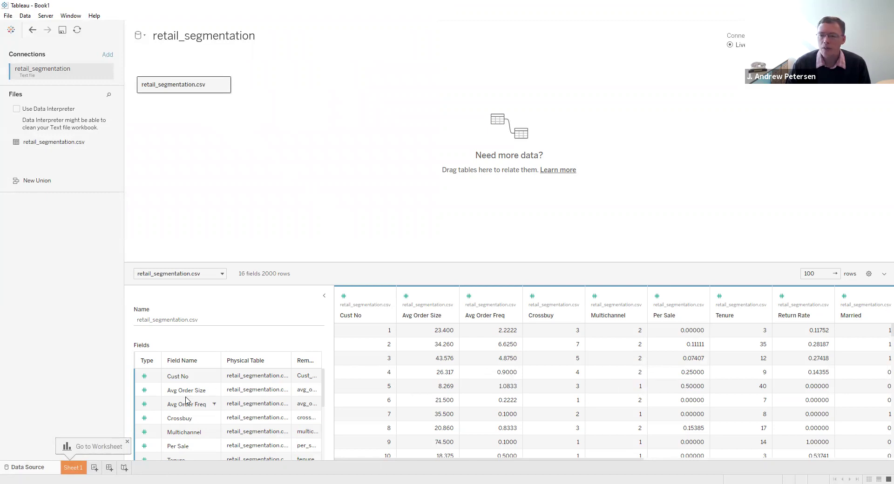
{"action": "left_click", "coordinate": [71, 467]}
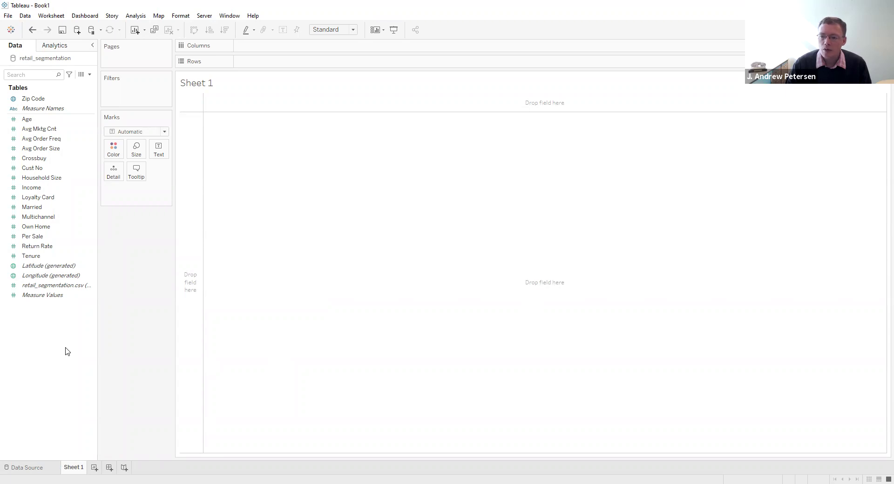
Step: Plot the Zip Code field as a map on Sheet 1
{"action": "left_click", "coordinate": [22, 99]}
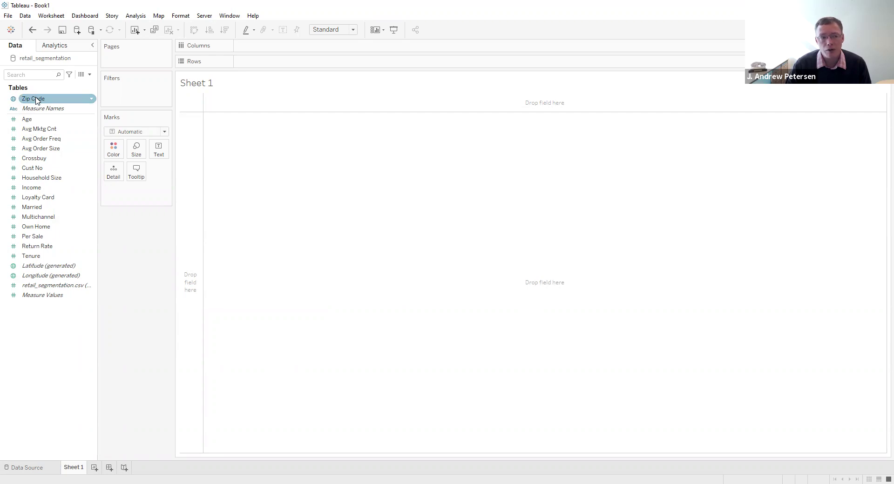
{"action": "left_click", "coordinate": [36, 100]}
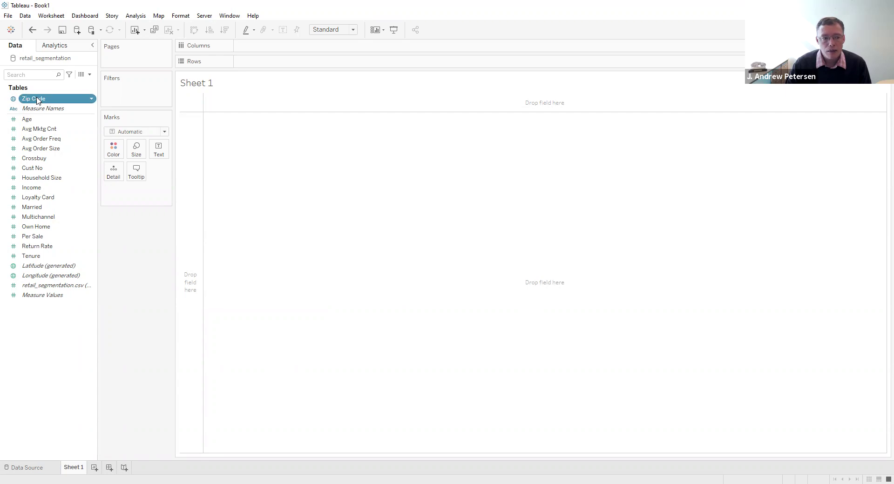
{"action": "double_click", "coordinate": [38, 100]}
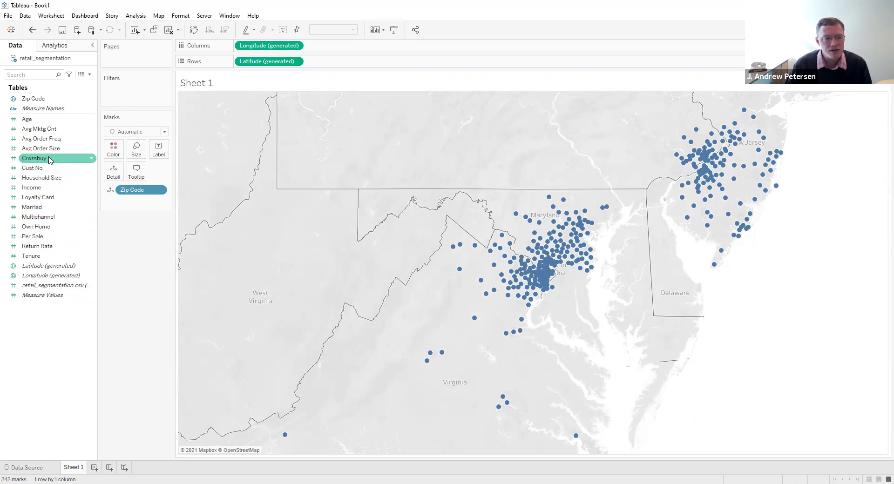
Step: Color the zip code map by Avg Order Size, aggregated as Average
{"action": "left_click_drag", "start_coordinate": [40, 150], "coordinate": [114, 150]}
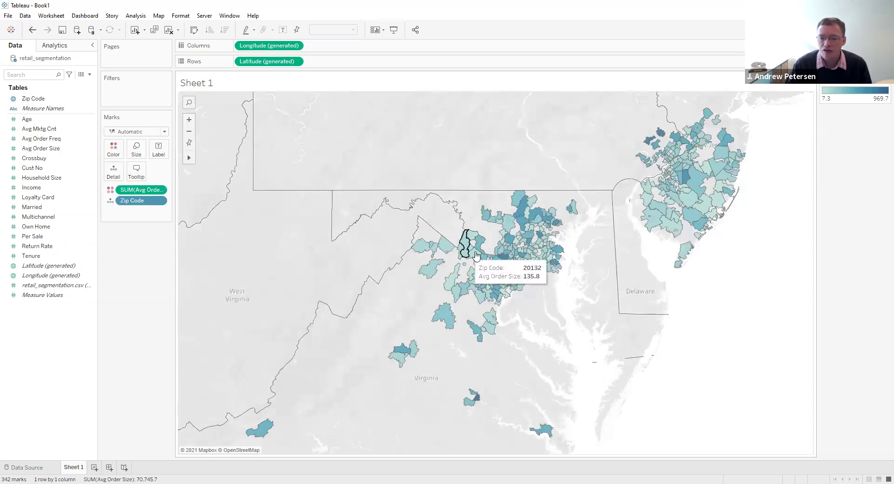
{"action": "mouse_move", "coordinate": [487, 295]}
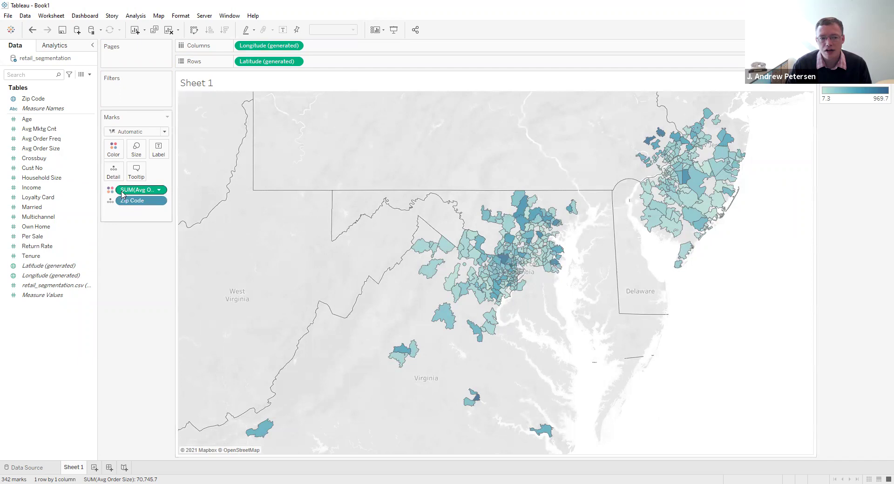
{"action": "left_click", "coordinate": [160, 190]}
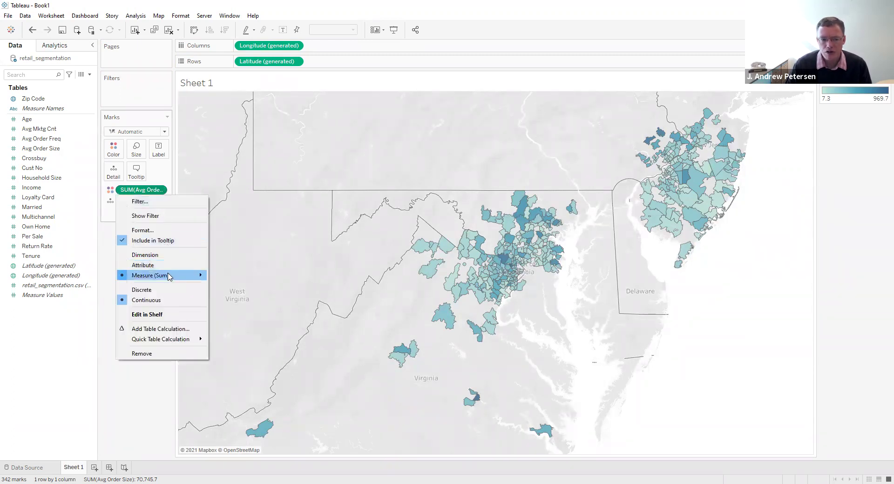
{"action": "mouse_move", "coordinate": [168, 277]}
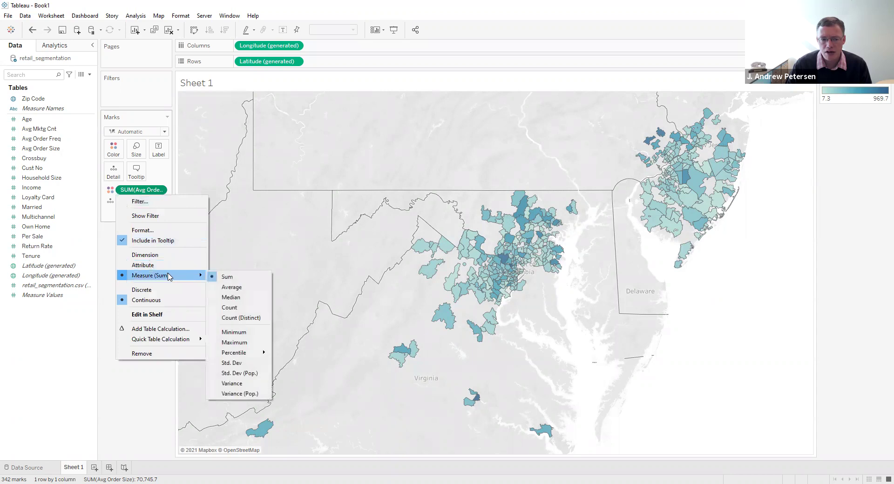
{"action": "left_click", "coordinate": [238, 287]}
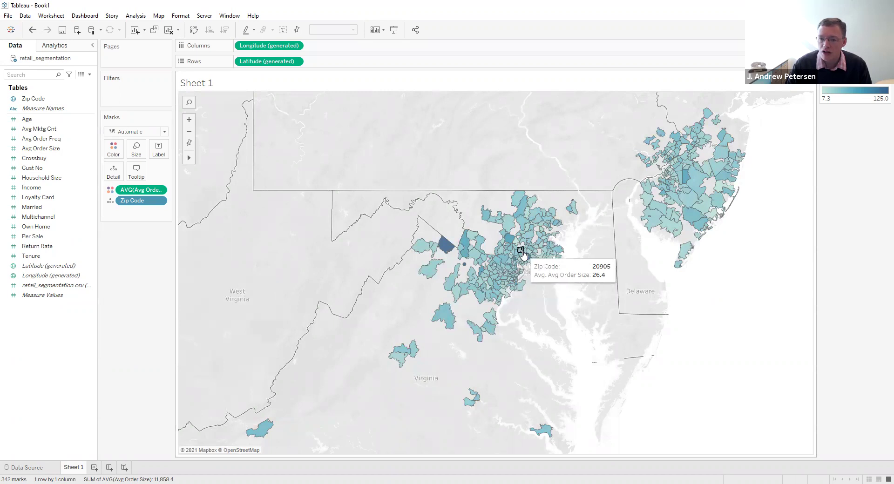
Step: Change the map's color palette for average order size to Orange-Blue Diverging
{"action": "right_click", "coordinate": [868, 90]}
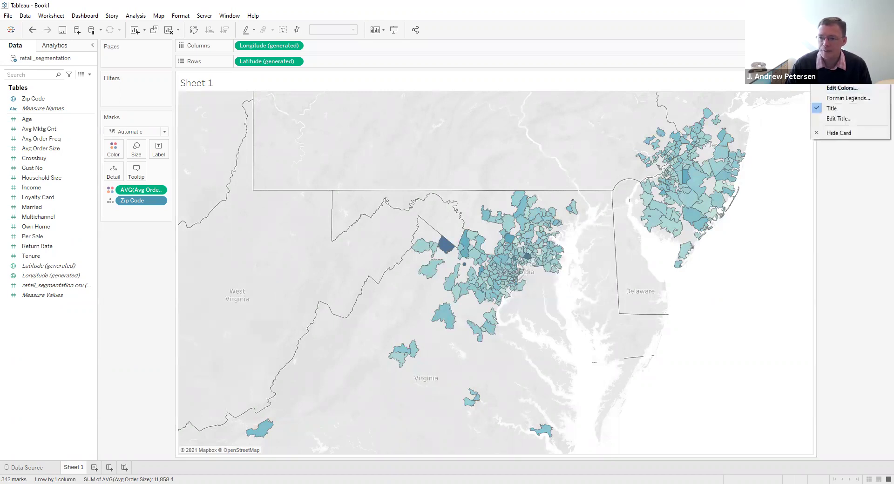
{"action": "left_click", "coordinate": [850, 91]}
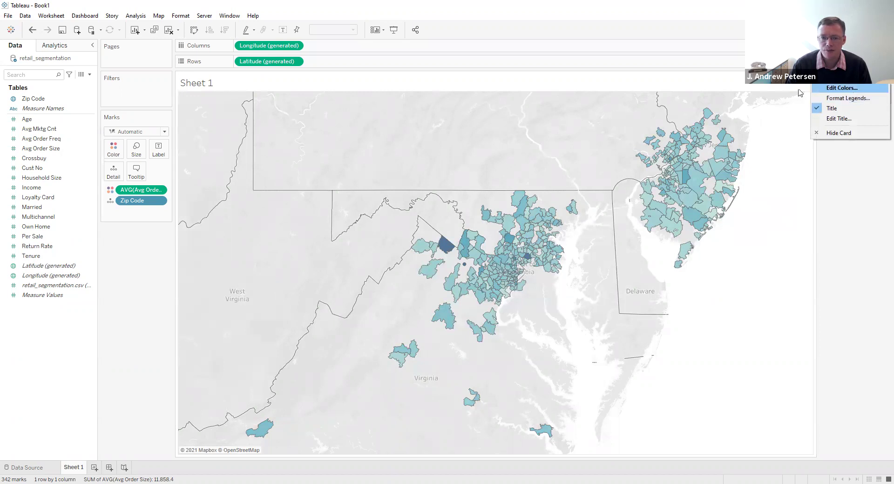
{"action": "left_click", "coordinate": [411, 207]}
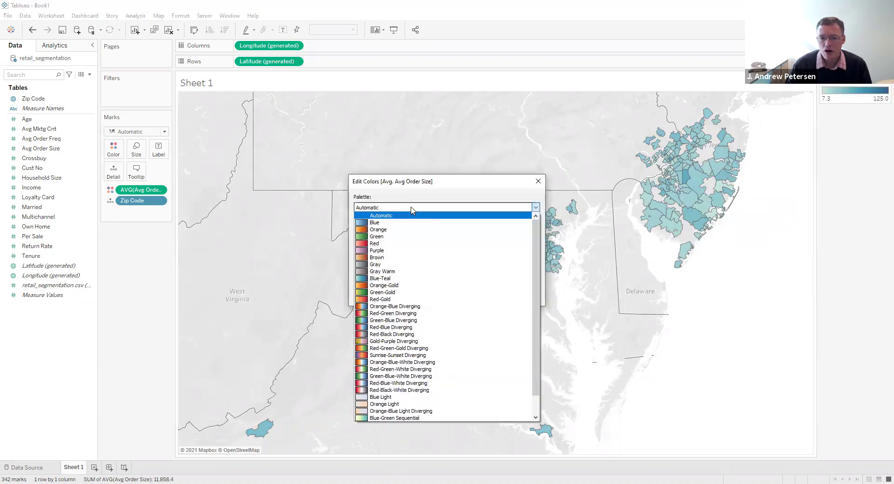
{"action": "left_click", "coordinate": [397, 306]}
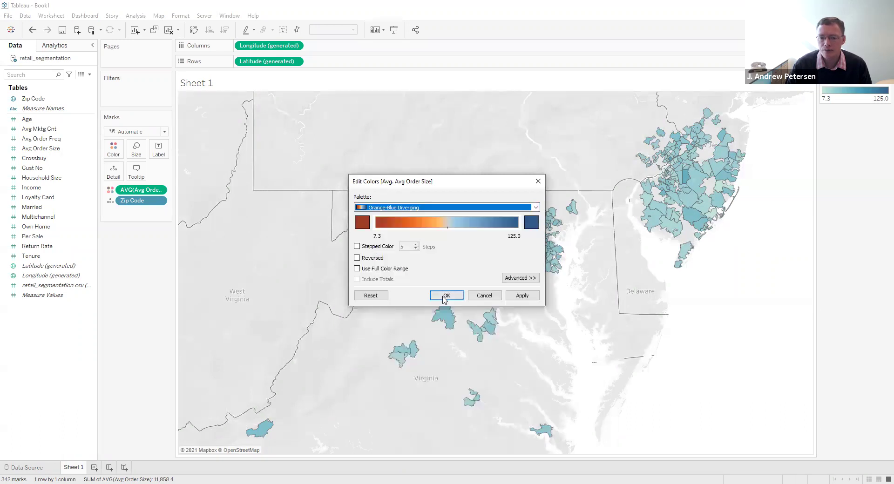
{"action": "left_click", "coordinate": [442, 295]}
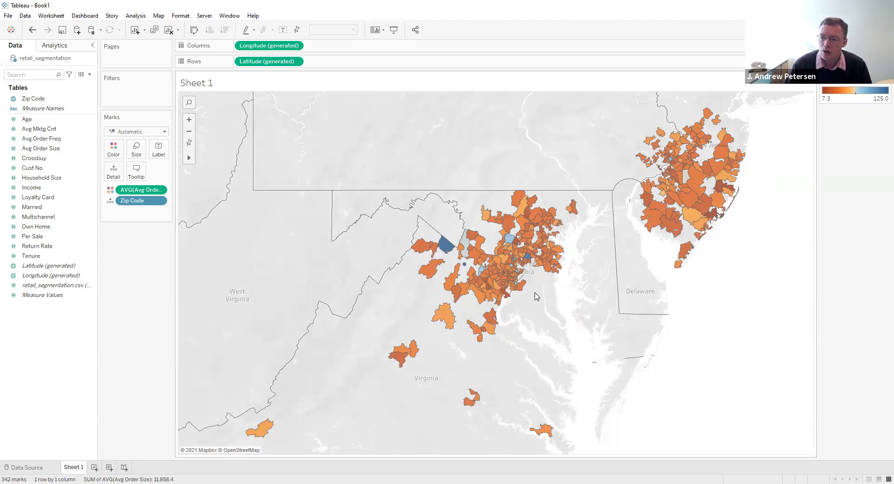
{"action": "mouse_move", "coordinate": [447, 251]}
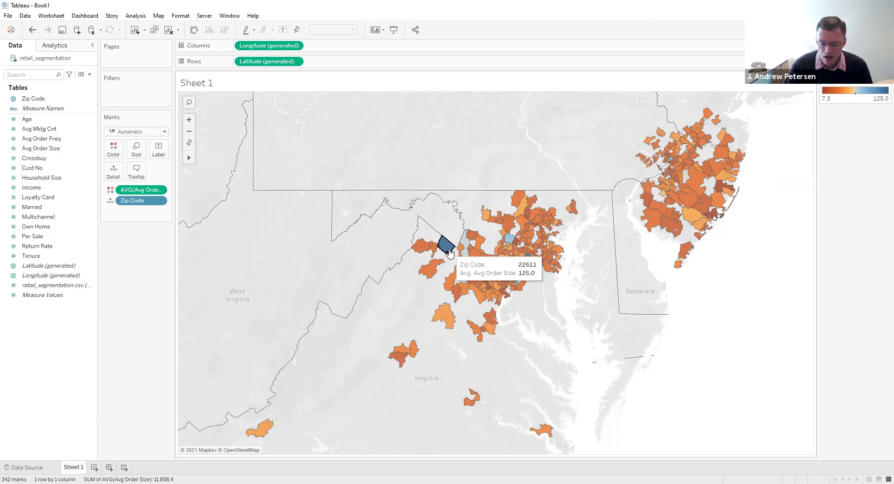
Step: Replace the sheet title with "Average Customer Order Size by Zip Code"
{"action": "double_click", "coordinate": [198, 88]}
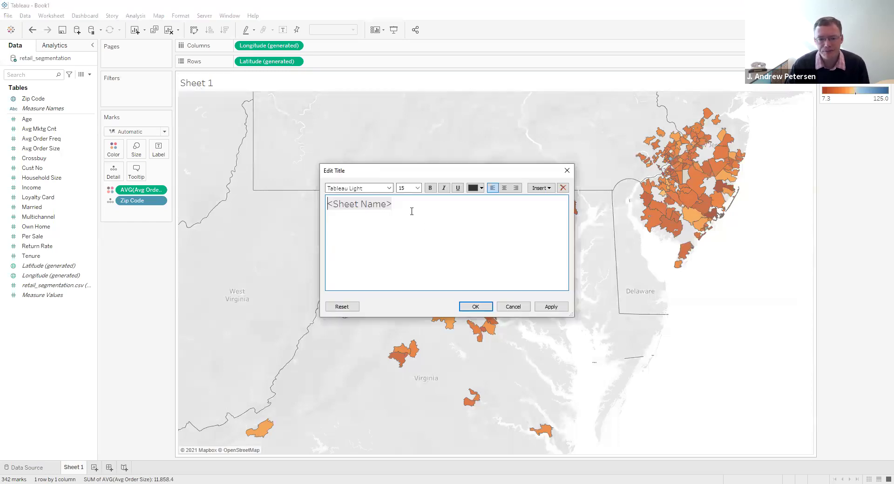
{"action": "left_click_drag", "start_coordinate": [411, 210], "coordinate": [329, 203]}
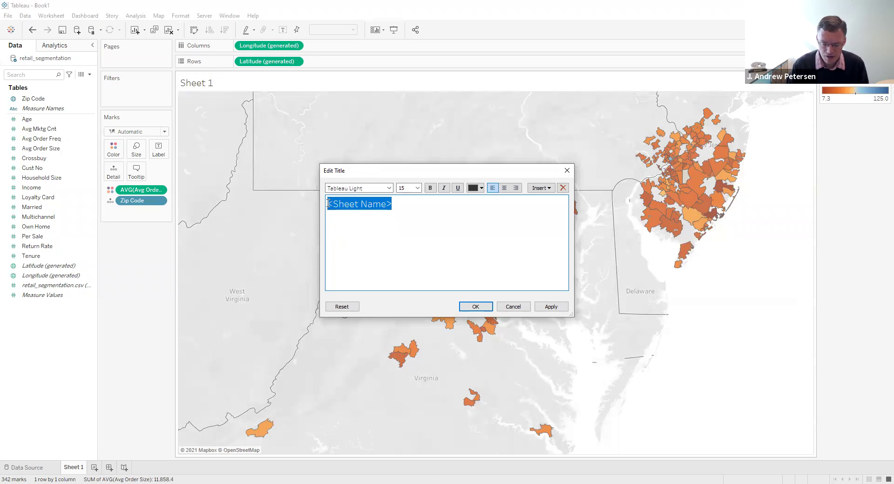
{"action": "type", "text": "Average "}
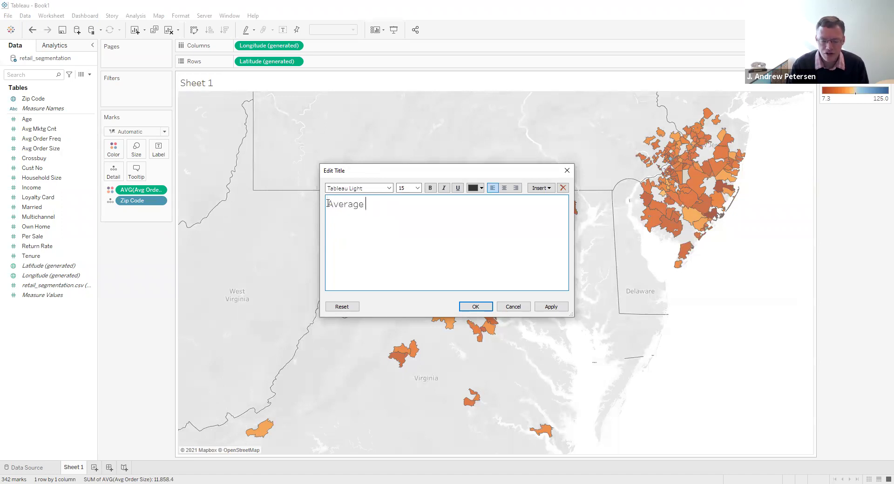
{"action": "type", "text": "Customer Order"}
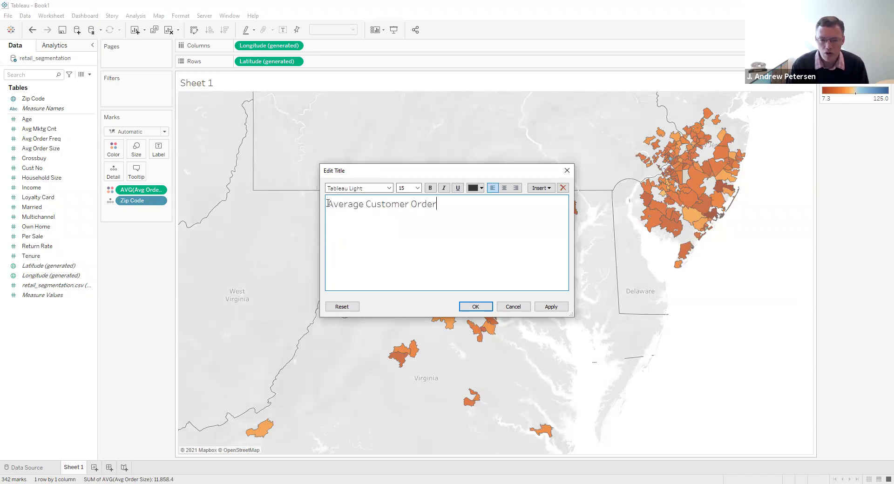
{"action": "type", "text": " Size by Zi"}
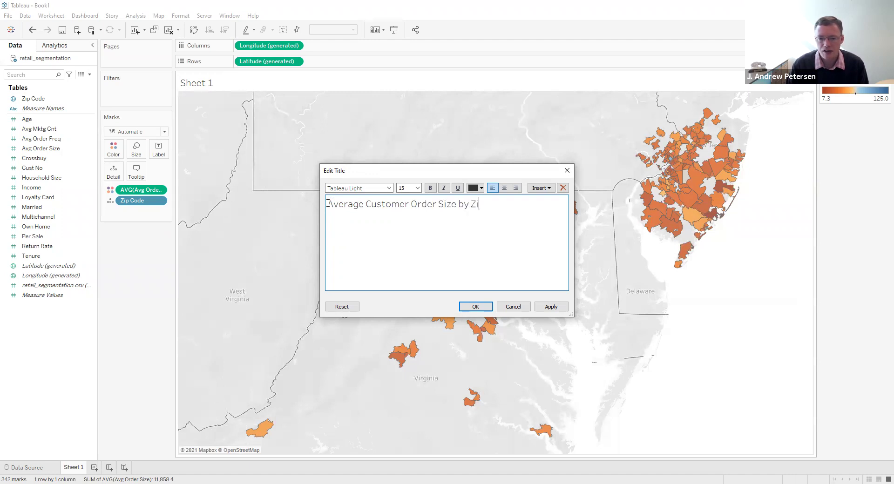
{"action": "type", "text": "p Code"}
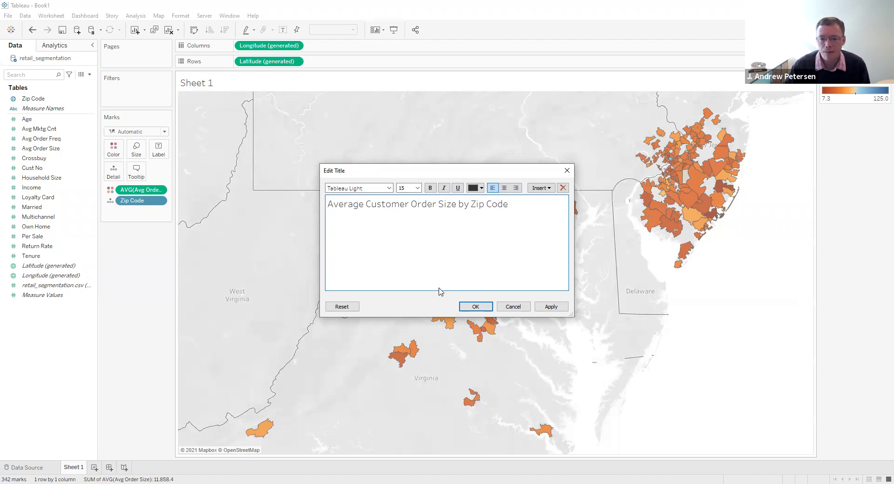
{"action": "left_click", "coordinate": [474, 306]}
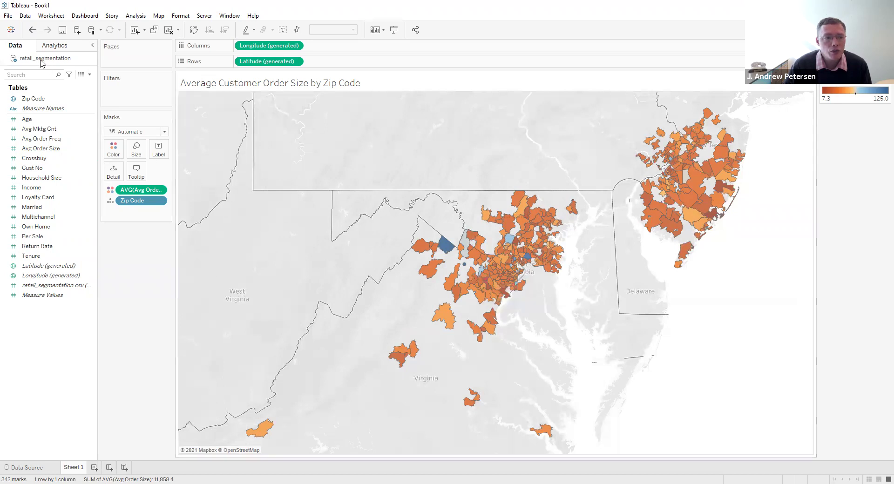
Step: Save the workbook in the Chapter 3 folder as a Tableau Packaged Workbook named "Segmentation - Map.twbx"
{"action": "left_click", "coordinate": [8, 16]}
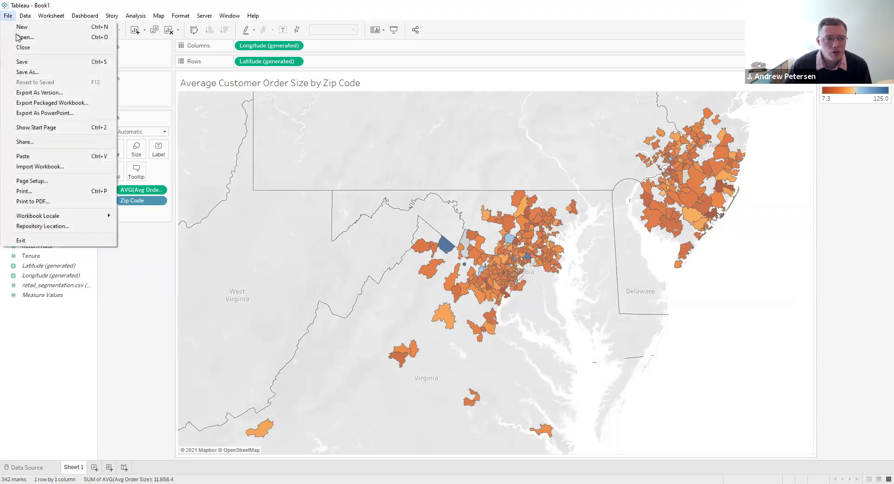
{"action": "left_click", "coordinate": [29, 73]}
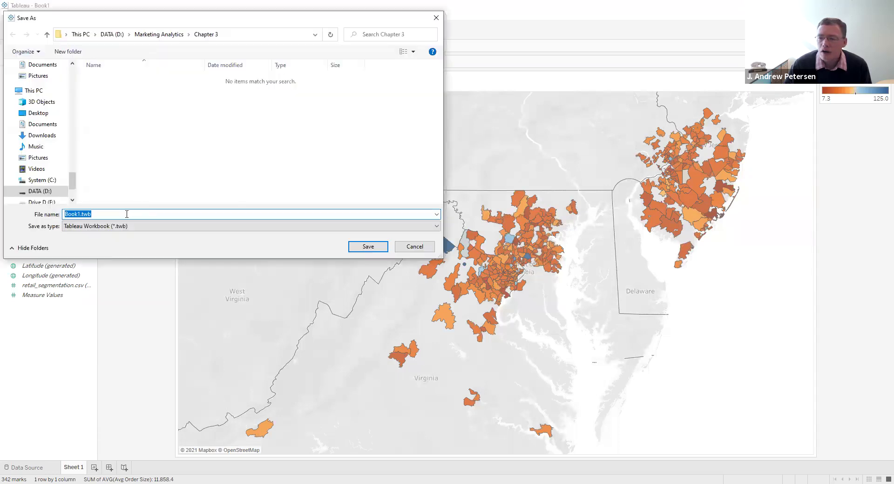
{"action": "left_click", "coordinate": [86, 227]}
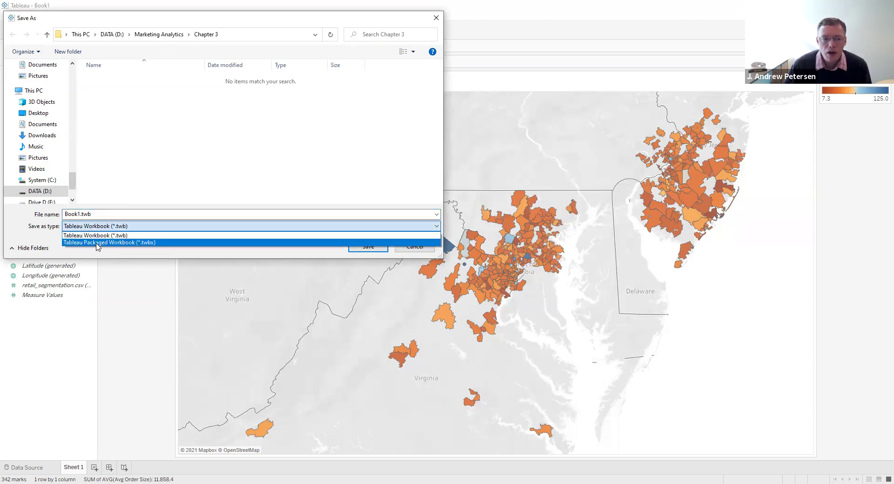
{"action": "left_click", "coordinate": [98, 243]}
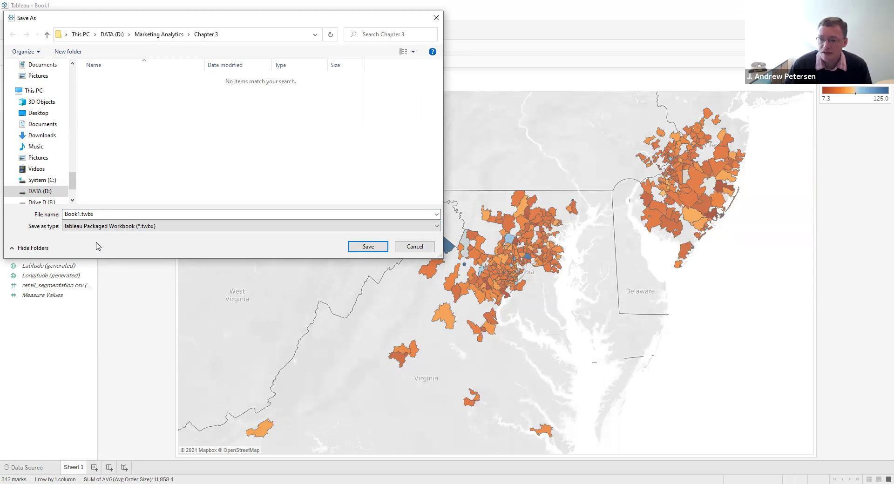
{"action": "left_click", "coordinate": [81, 216]}
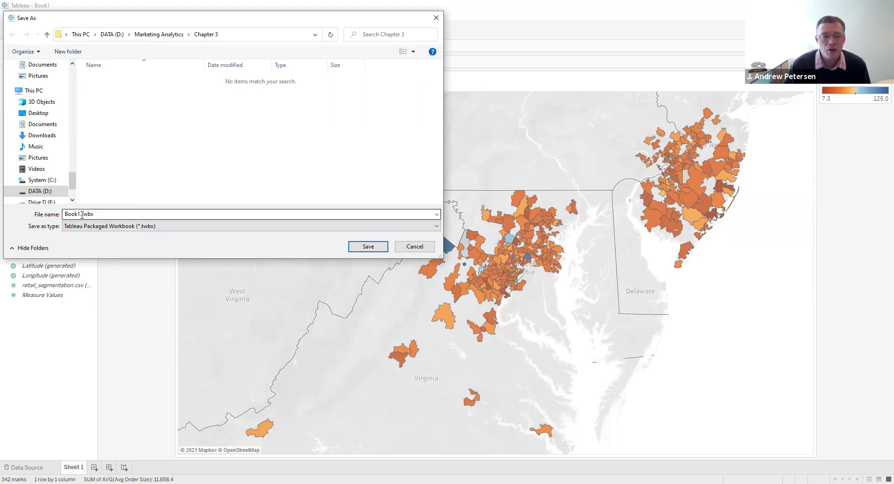
{"action": "double_click", "coordinate": [81, 215]}
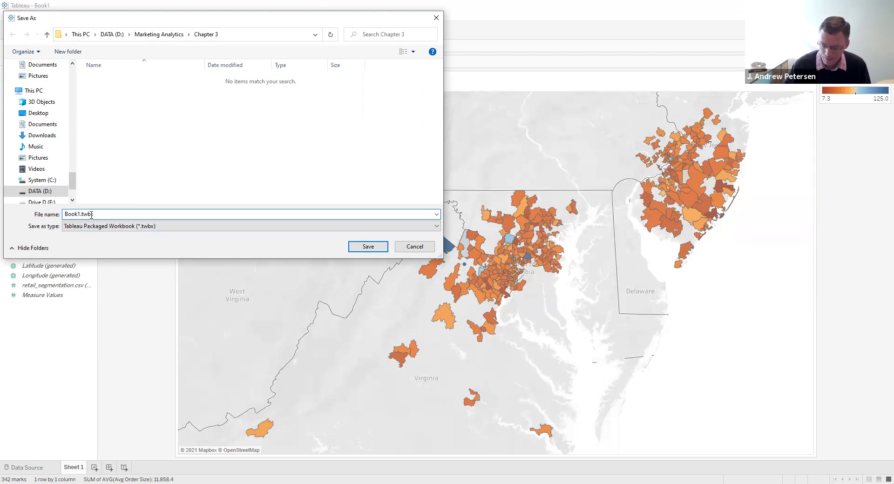
{"action": "type", "text": "Segmentation"}
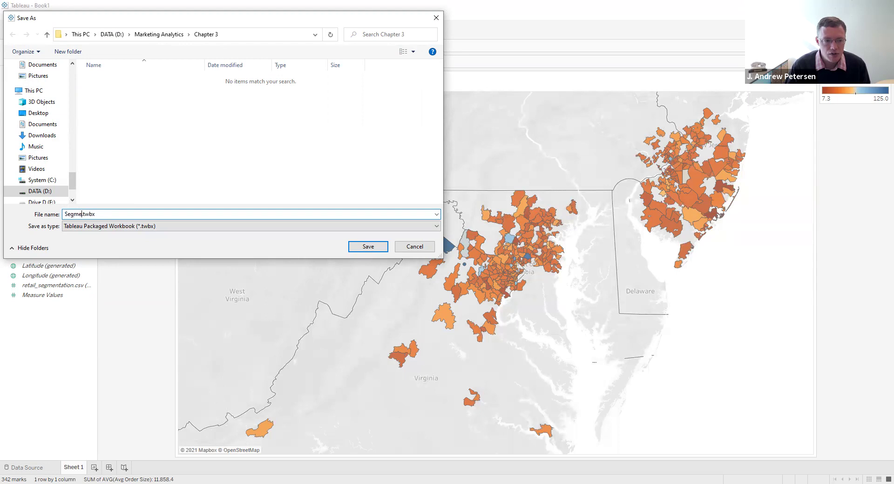
{"action": "type", "text": " - Map"}
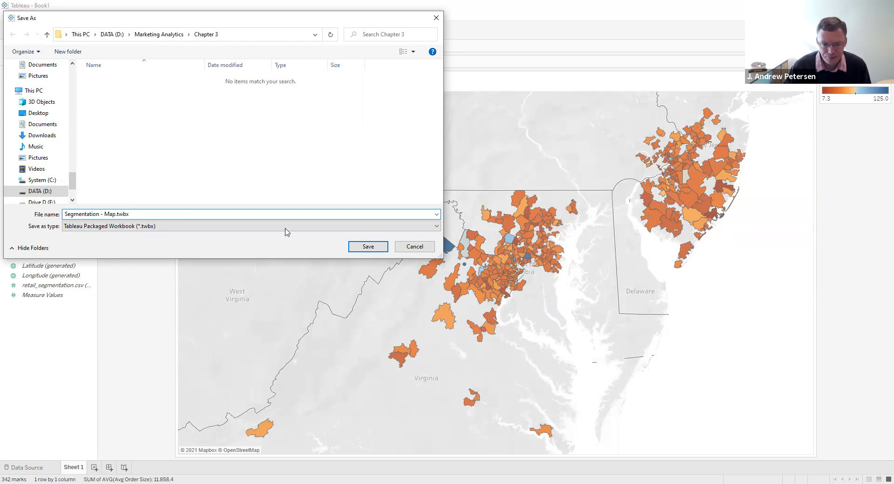
{"action": "left_click", "coordinate": [358, 247]}
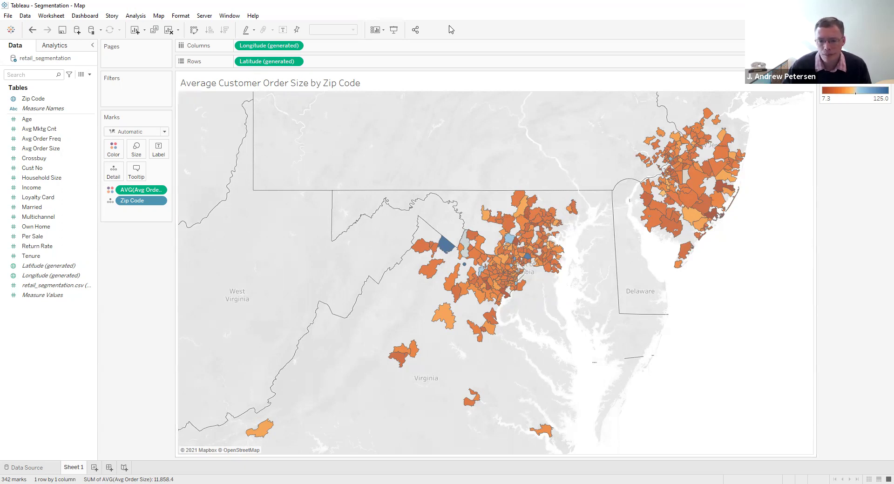
Step: Switch to RGui and open the segmentation.r script from the Chapter 3 folder
{"action": "key", "text": "alt+Tab"}
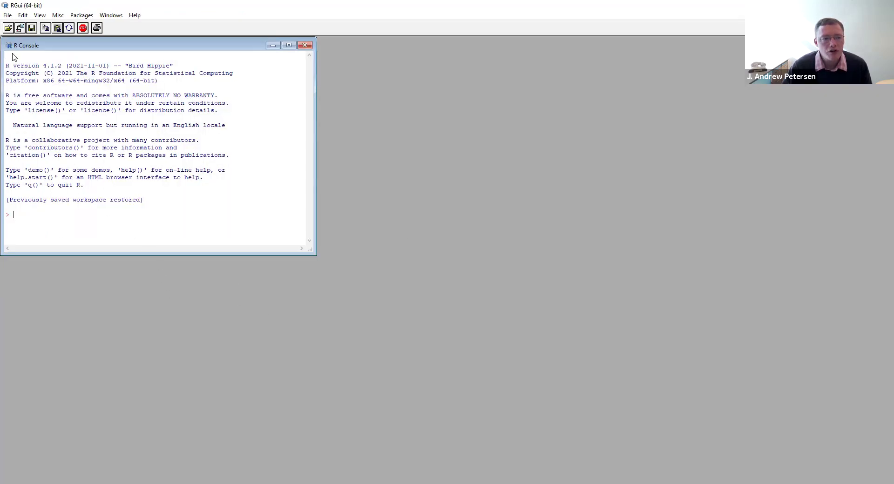
{"action": "left_click", "coordinate": [7, 17]}
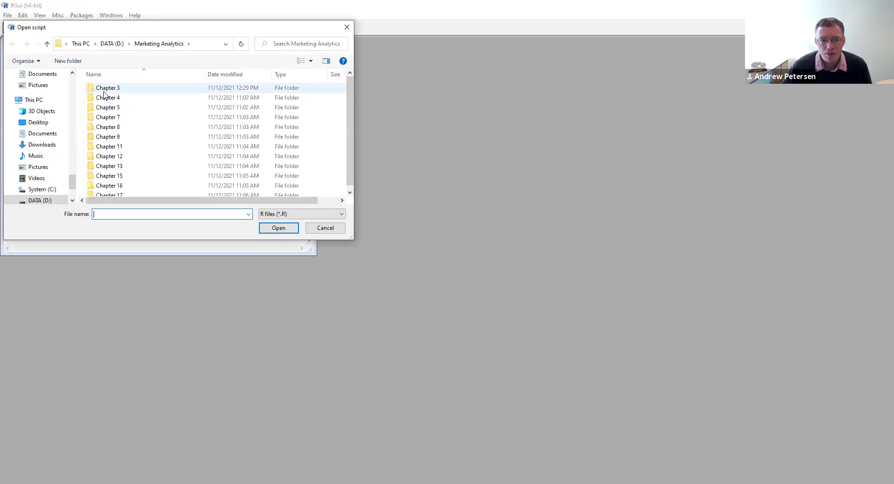
{"action": "double_click", "coordinate": [104, 91]}
{"action": "left_click", "coordinate": [106, 91]}
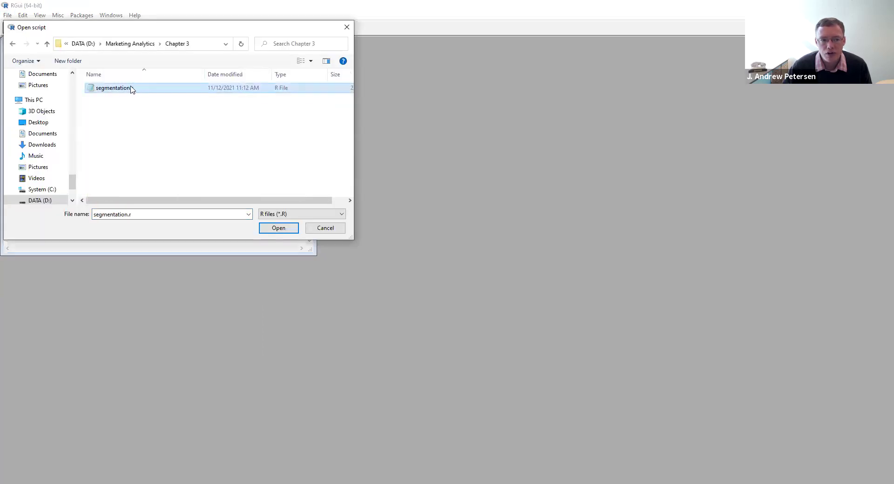
{"action": "left_click", "coordinate": [277, 228]}
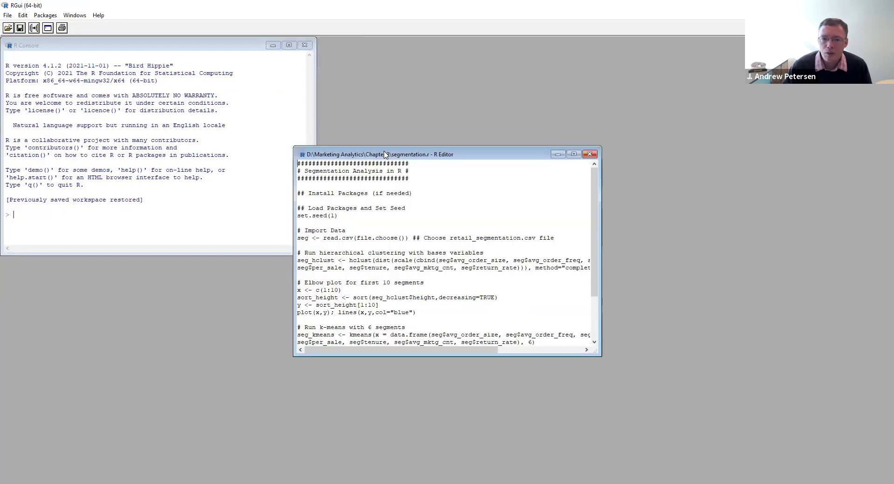
Step: Arrange the script editor and the R console side by side, enlarging both to fill the workspace height
{"action": "left_click_drag", "start_coordinate": [384, 154], "coordinate": [409, 44]}
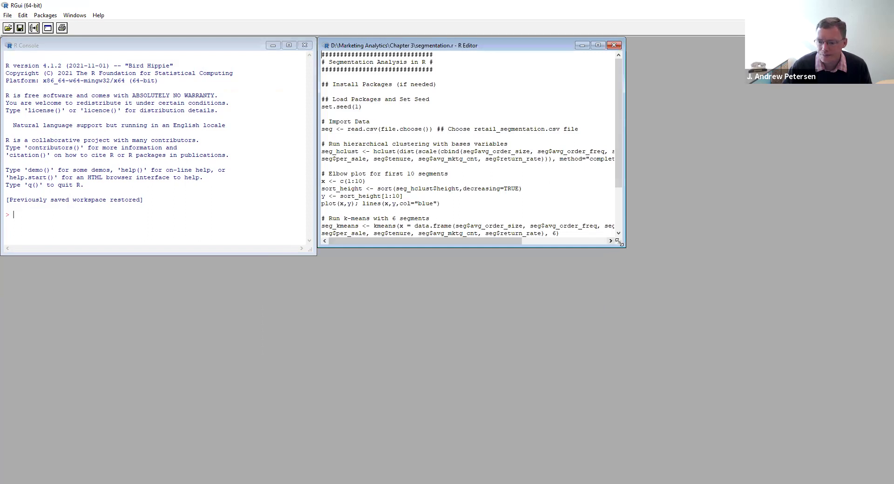
{"action": "left_click_drag", "start_coordinate": [618, 242], "coordinate": [882, 472]}
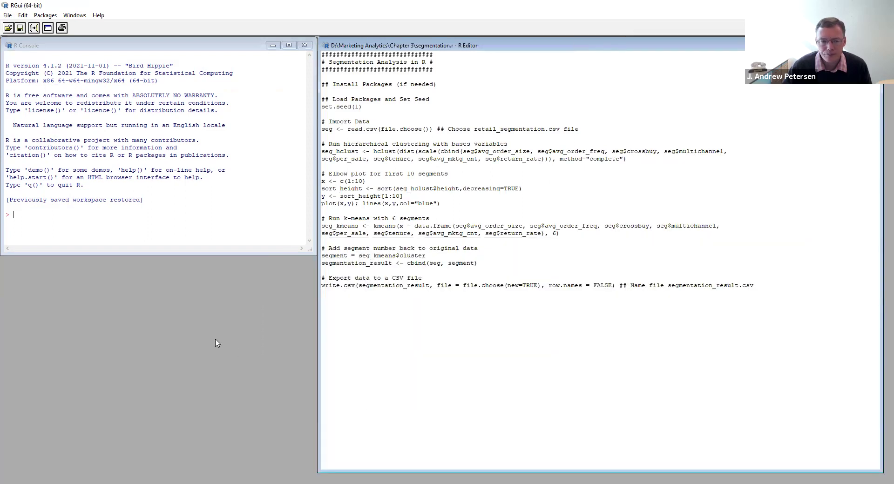
{"action": "left_click", "coordinate": [214, 254]}
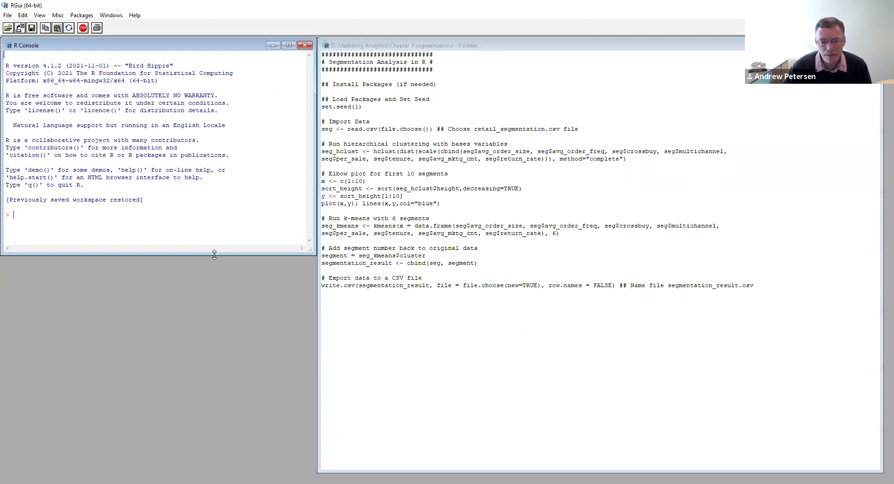
{"action": "left_click_drag", "start_coordinate": [214, 255], "coordinate": [241, 471]}
Step: Run the set.seed(1) line from the segmentation script
{"action": "left_click", "coordinate": [457, 102]}
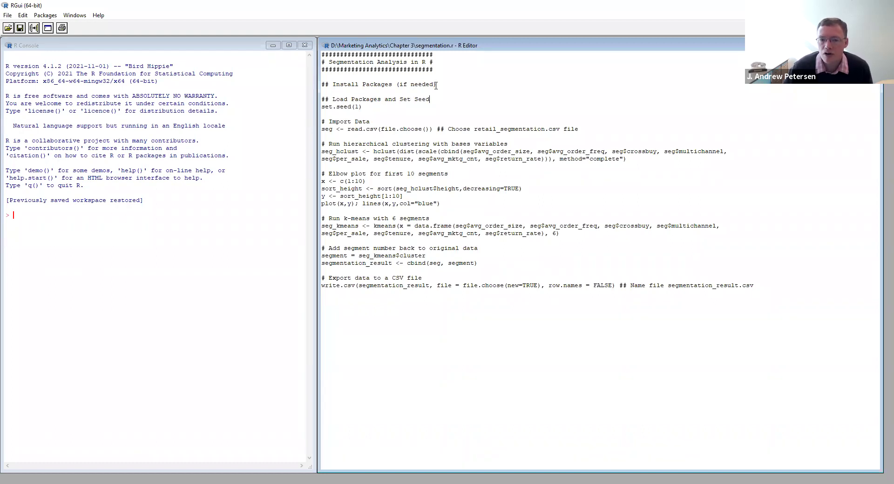
{"action": "left_click", "coordinate": [358, 107]}
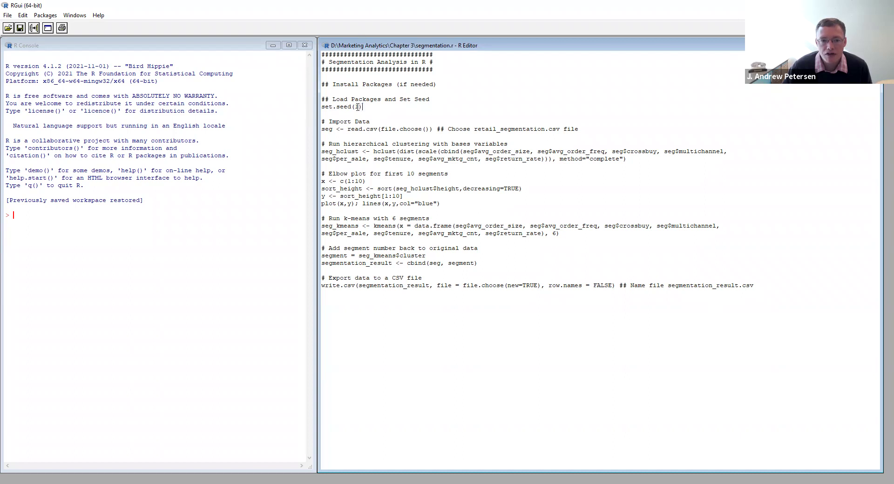
{"action": "left_click_drag", "start_coordinate": [361, 107], "coordinate": [320, 107]}
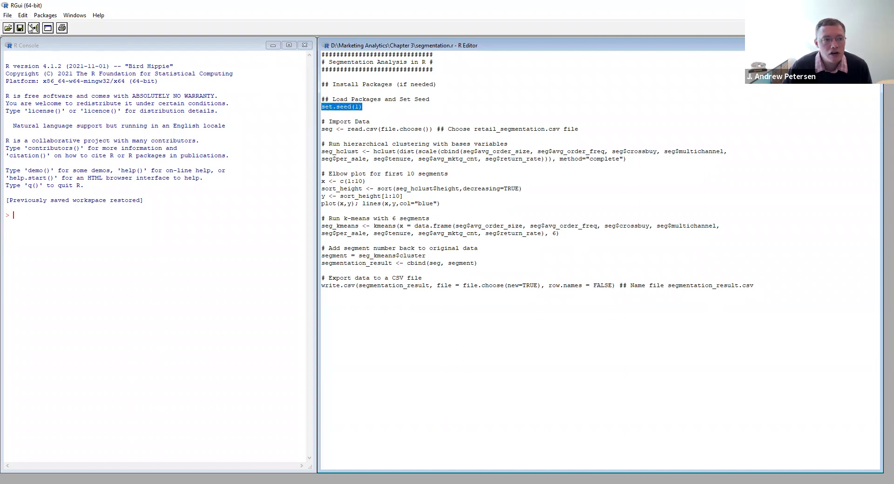
{"action": "left_click", "coordinate": [33, 28]}
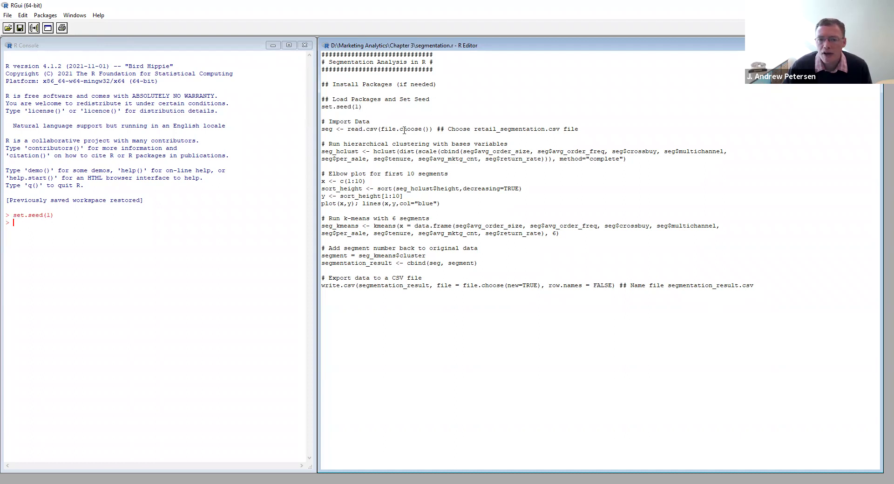
Step: Run the read.csv import line and load retail_segmentation.csv from the Chapter 3 folder as seg
{"action": "left_click_drag", "start_coordinate": [579, 128], "coordinate": [321, 129]}
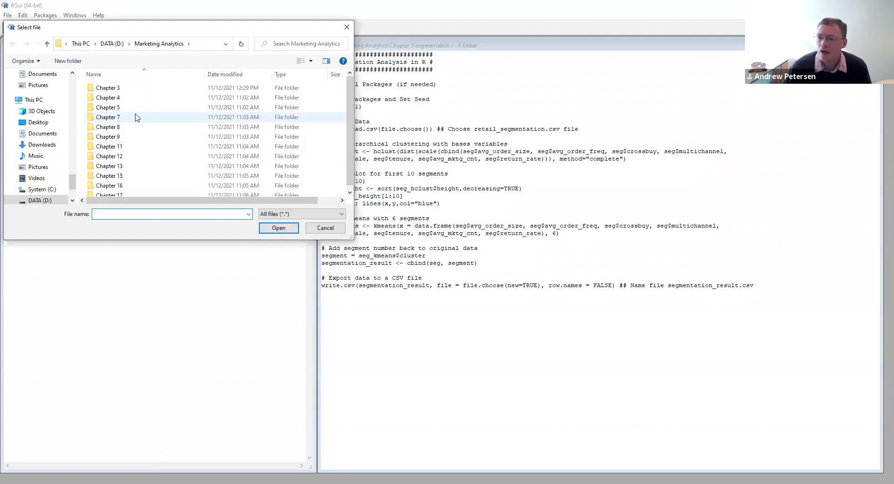
{"action": "left_click", "coordinate": [115, 88]}
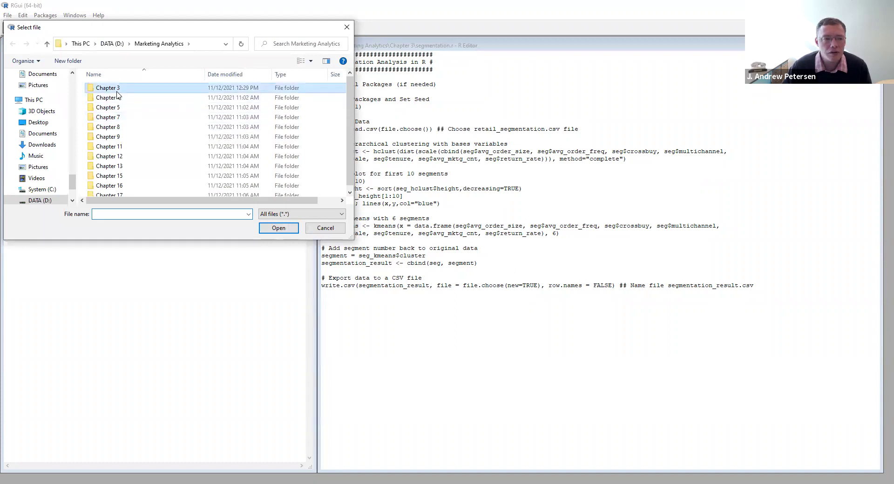
{"action": "double_click", "coordinate": [118, 89]}
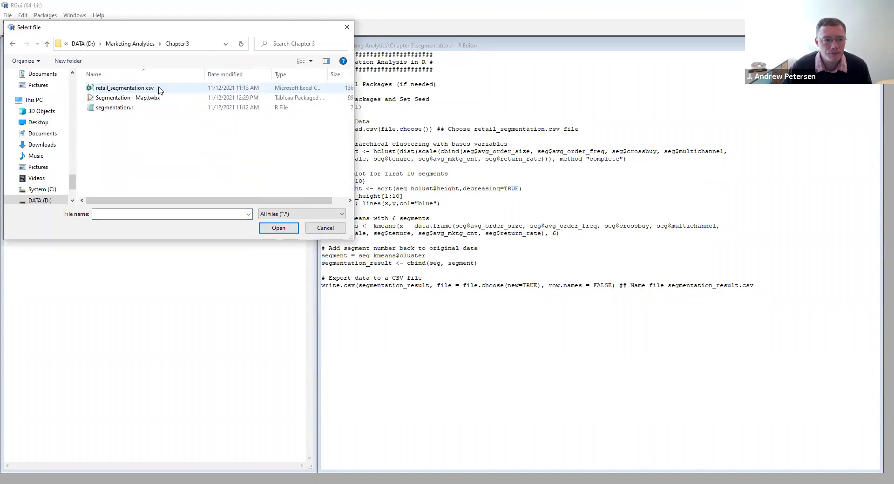
{"action": "left_click", "coordinate": [127, 90]}
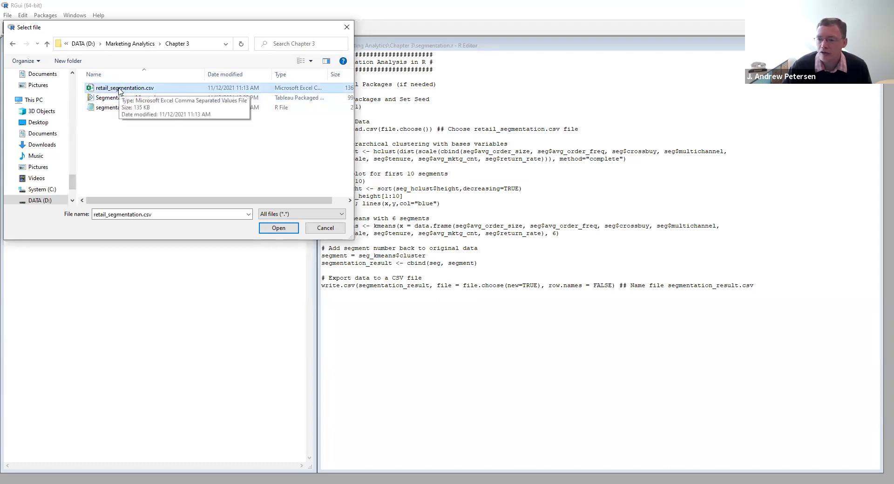
{"action": "left_click", "coordinate": [265, 228]}
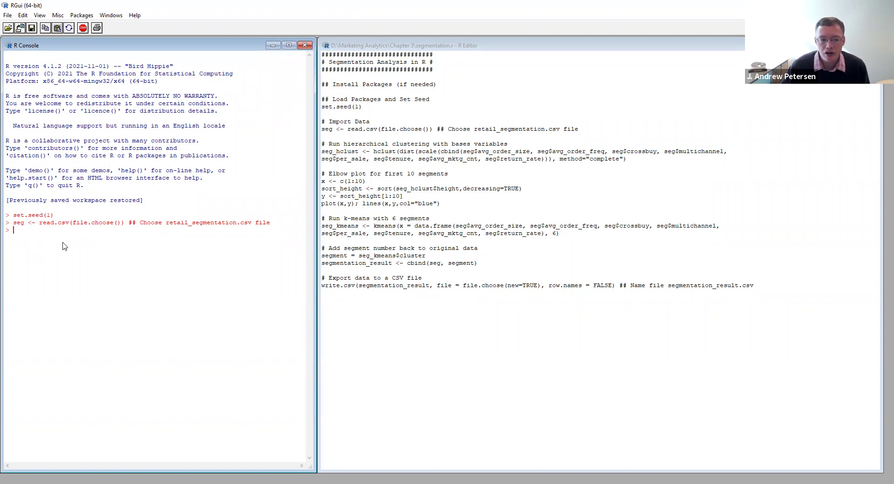
Step: Preview the first rows of the imported data by running head(seg) in the console
{"action": "type", "text": "head("}
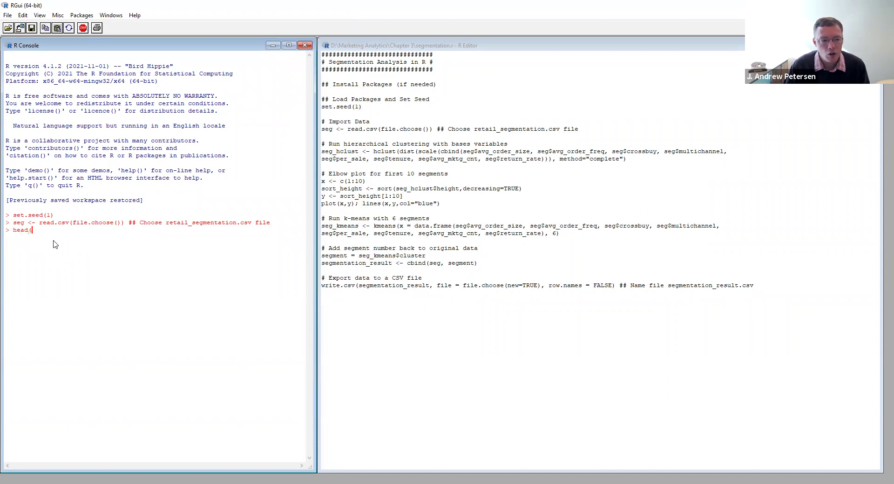
{"action": "type", "text": "seg"}
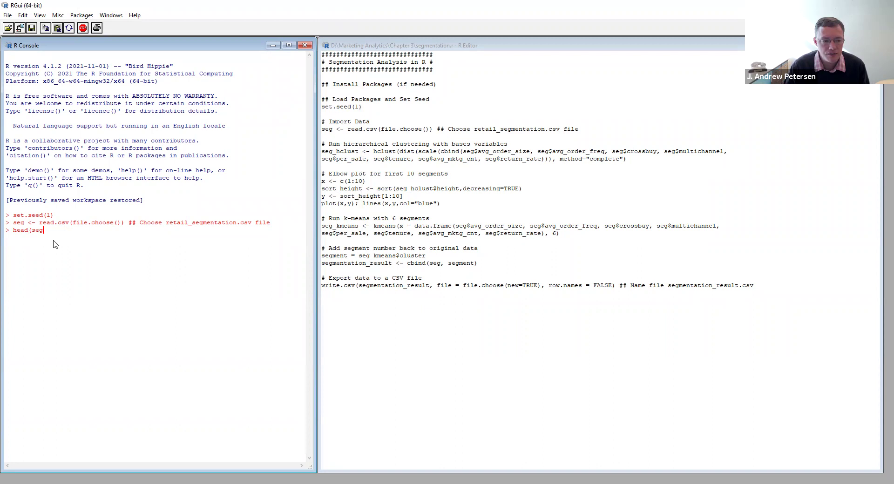
{"action": "type", "text": ")"}
{"action": "key", "text": "Return"}
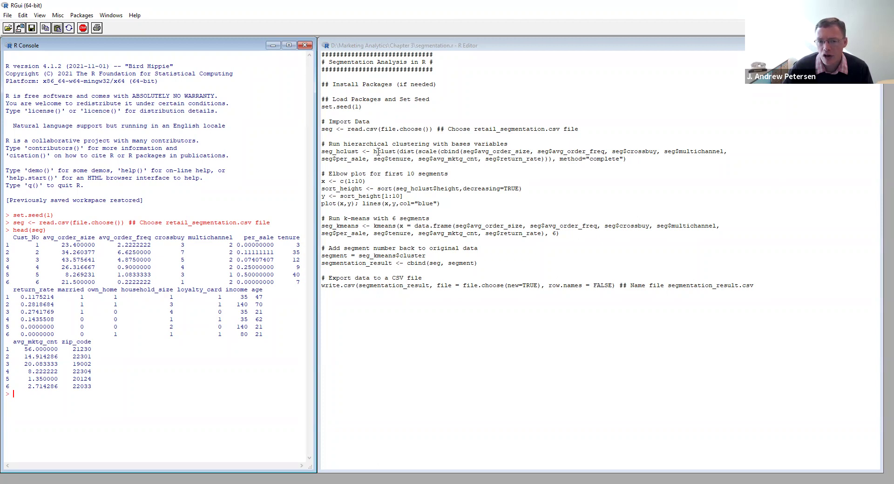
Step: Run the two-line seg_hclust command for hierarchical clustering on the bases variables with the "complete" method
{"action": "left_click_drag", "start_coordinate": [373, 151], "coordinate": [395, 152]}
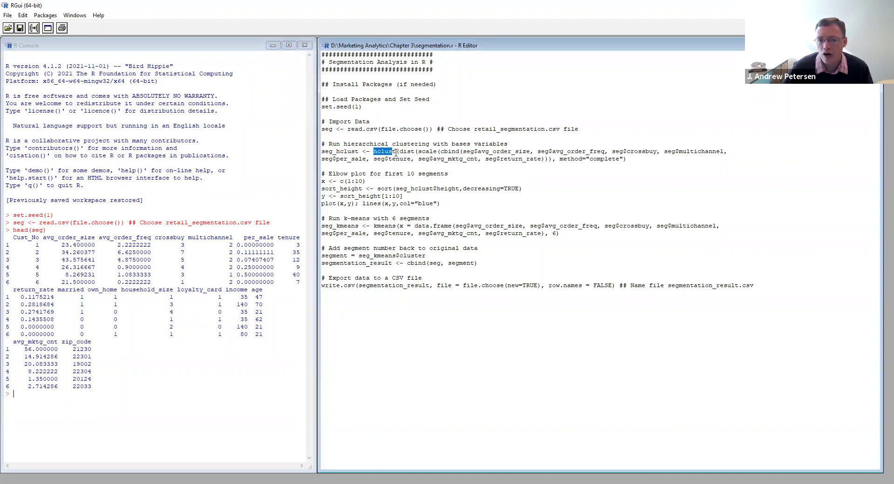
{"action": "left_click", "coordinate": [396, 153]}
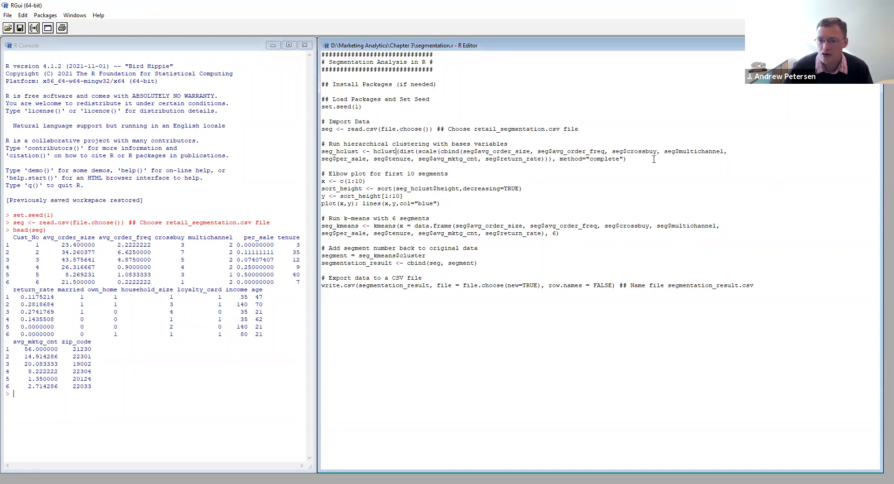
{"action": "left_click_drag", "start_coordinate": [653, 159], "coordinate": [323, 152]}
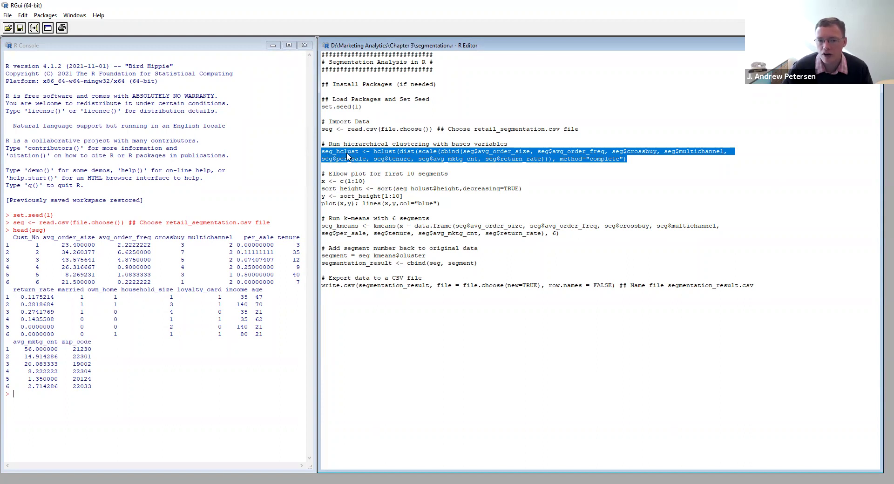
{"action": "left_click", "coordinate": [33, 28]}
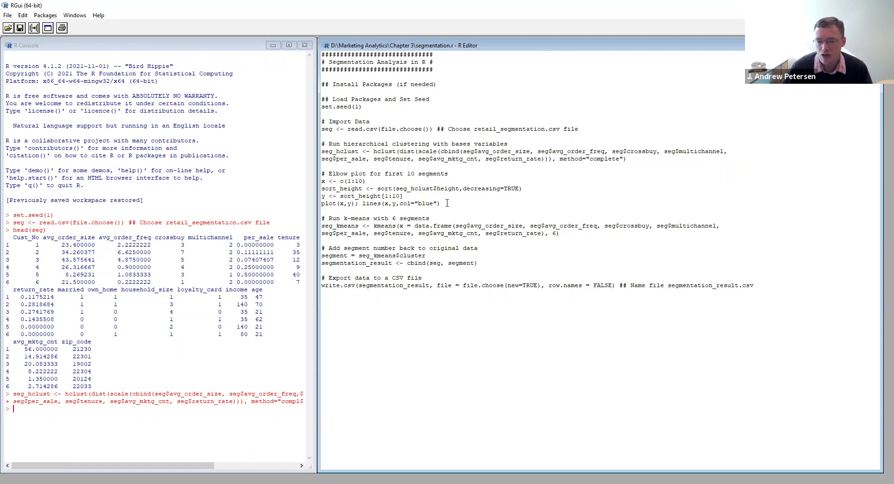
Step: Run the elbow plot code for the first 10 segments, examine the plot over the script, and close it
{"action": "left_click_drag", "start_coordinate": [441, 203], "coordinate": [321, 181]}
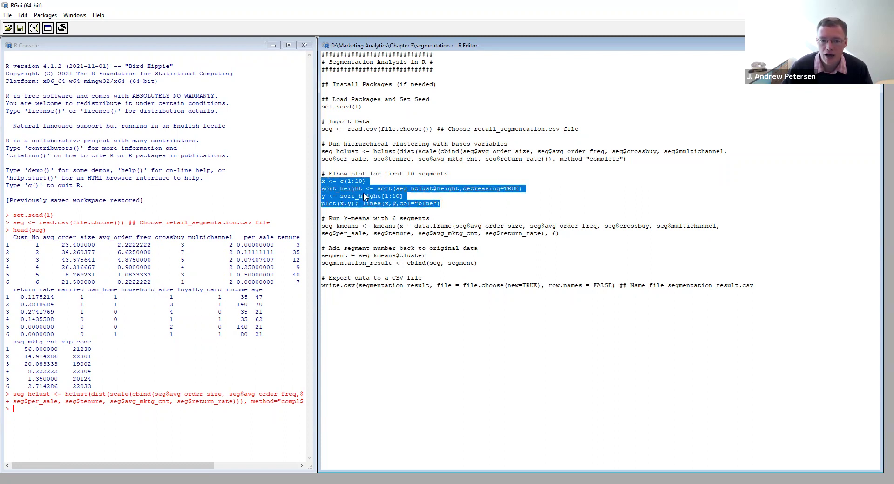
{"action": "left_click", "coordinate": [33, 28]}
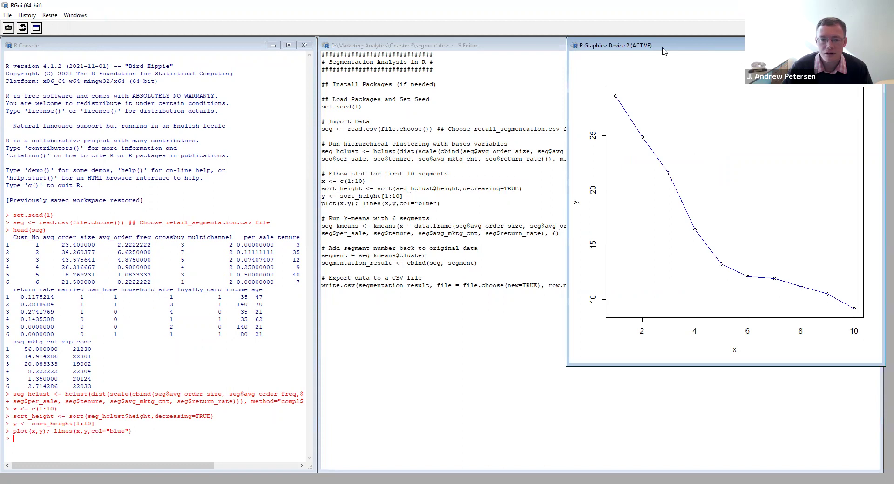
{"action": "left_click_drag", "start_coordinate": [663, 51], "coordinate": [332, 74]}
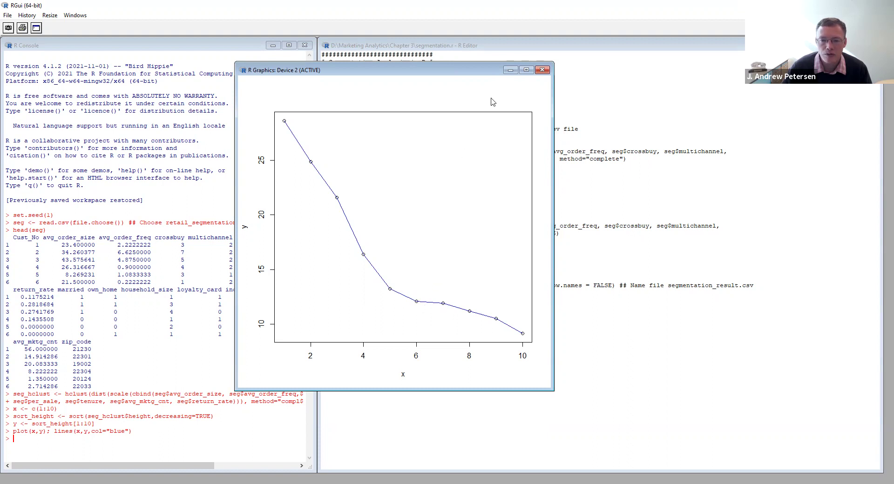
{"action": "left_click", "coordinate": [542, 70]}
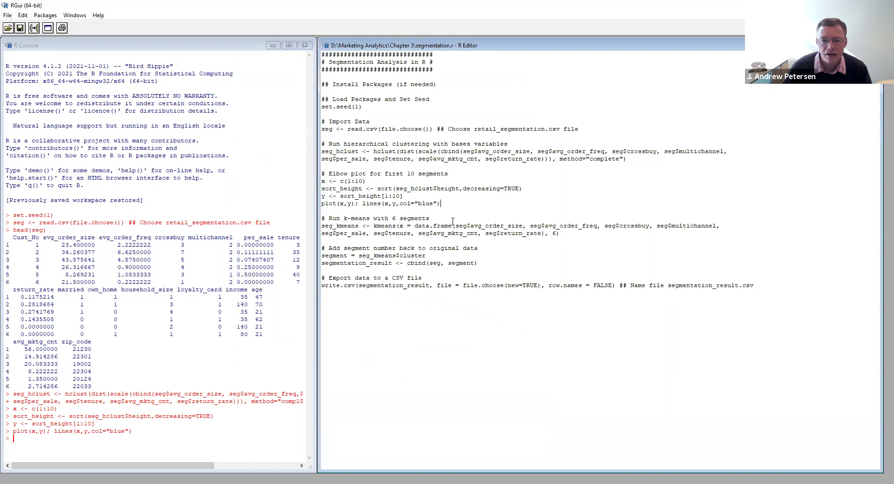
Step: Run the seg_kmeans command to cluster the customers with k-means into 6 segments
{"action": "double_click", "coordinate": [554, 234]}
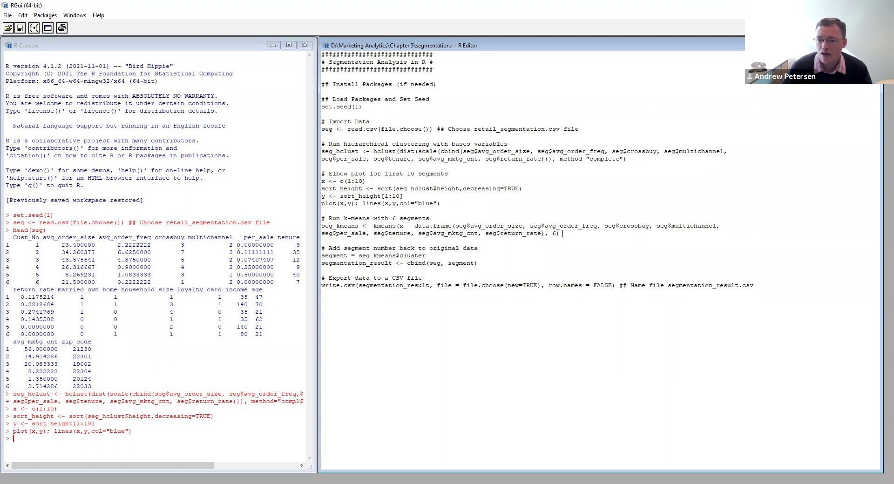
{"action": "left_click_drag", "start_coordinate": [561, 235], "coordinate": [322, 226]}
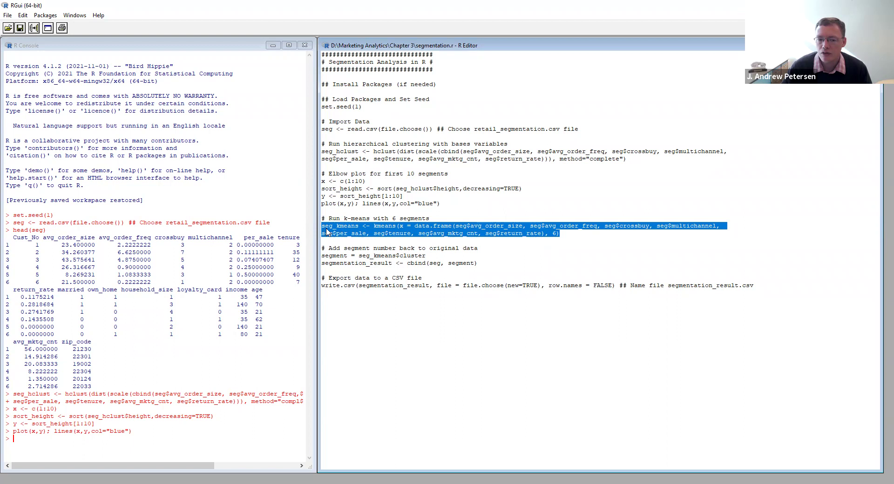
{"action": "left_click", "coordinate": [34, 28]}
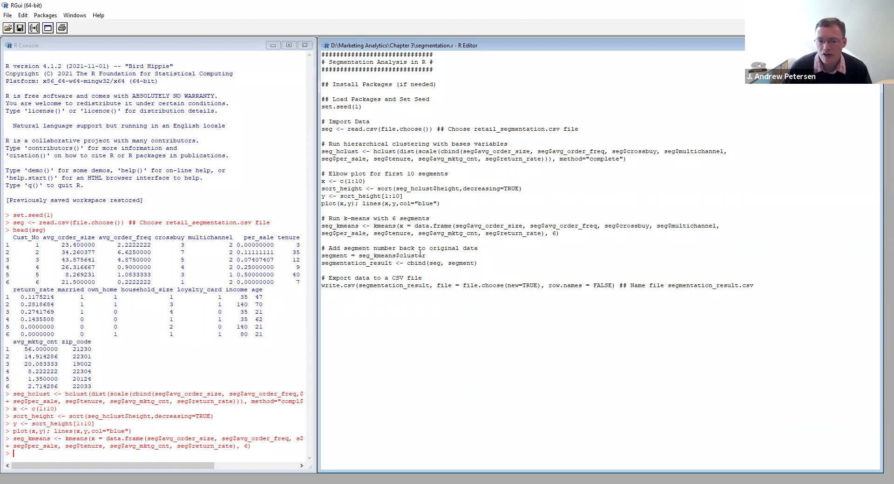
Step: Run the lines that store seg_kmeans$cluster as segment and bind it to seg as segmentation_result
{"action": "left_click_drag", "start_coordinate": [426, 255], "coordinate": [359, 256]}
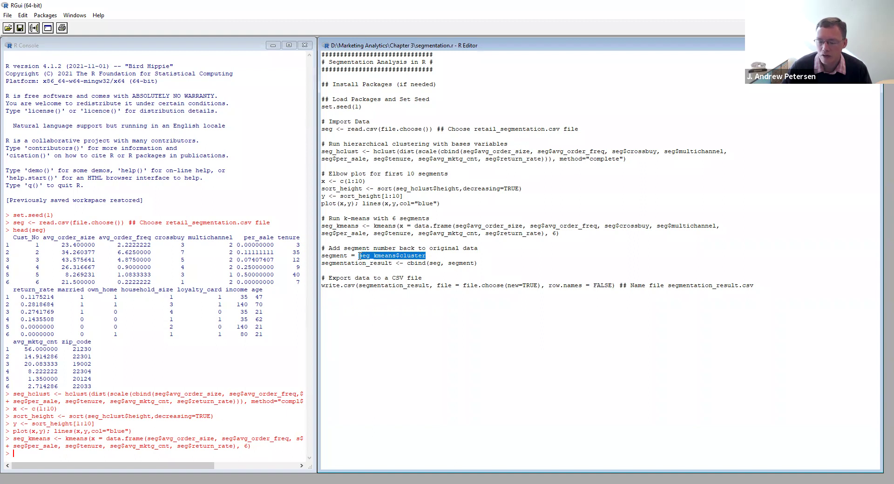
{"action": "left_click", "coordinate": [346, 256]}
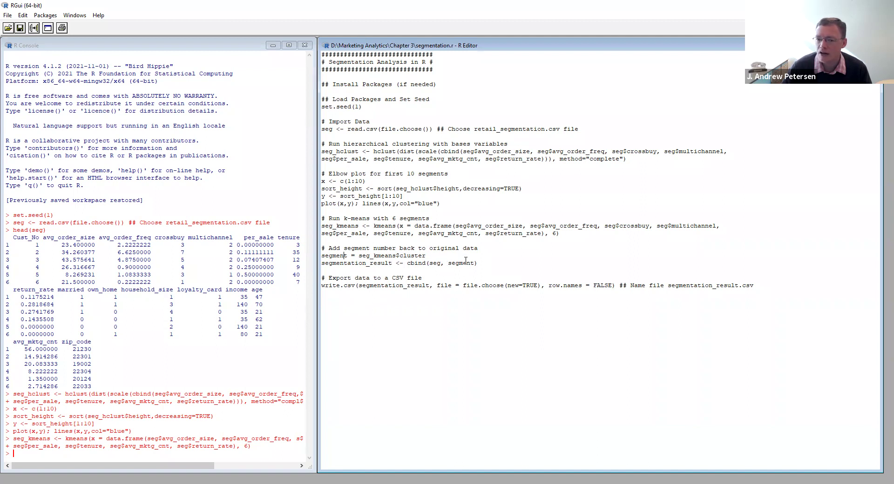
{"action": "left_click_drag", "start_coordinate": [479, 264], "coordinate": [323, 256]}
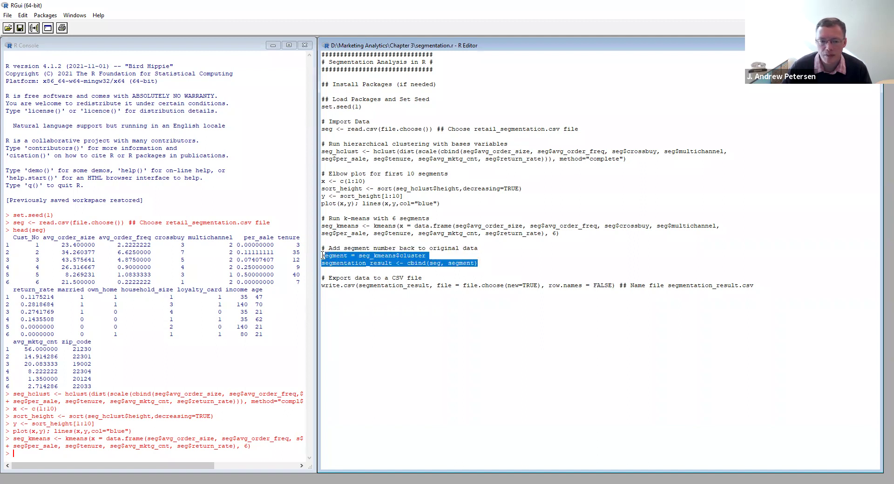
{"action": "left_click", "coordinate": [34, 28]}
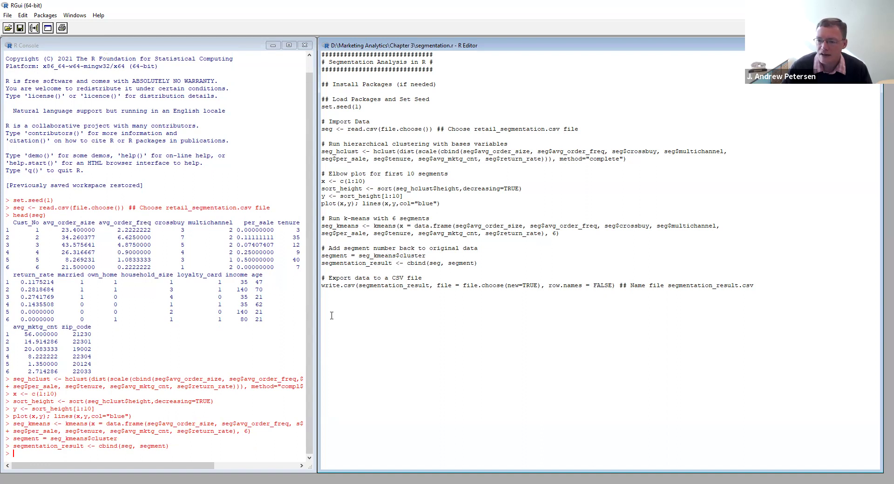
Step: Run head(segmentation_result) in the R console to check the first rows with their segment numbers
{"action": "left_click", "coordinate": [149, 424]}
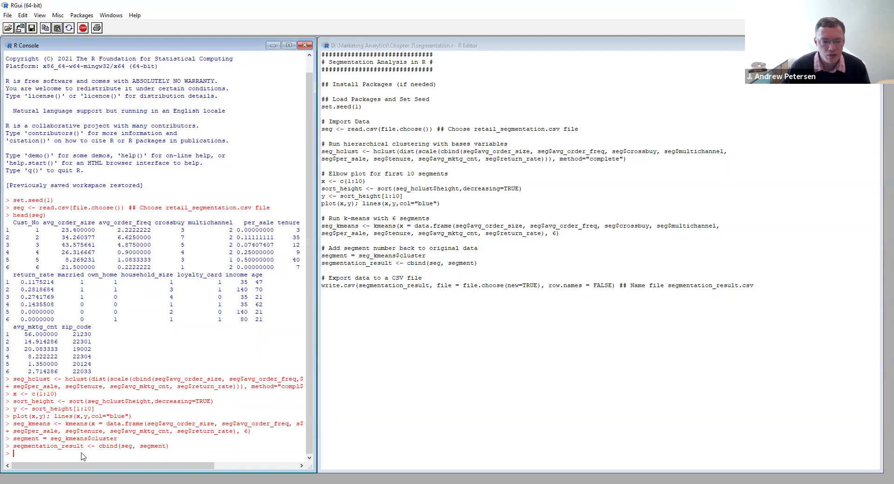
{"action": "type", "text": "he"}
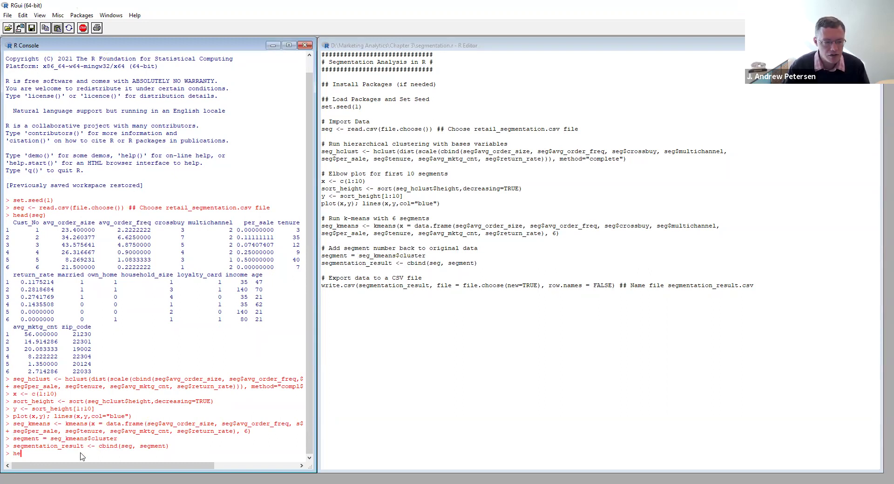
{"action": "type", "text": "ad(segm"}
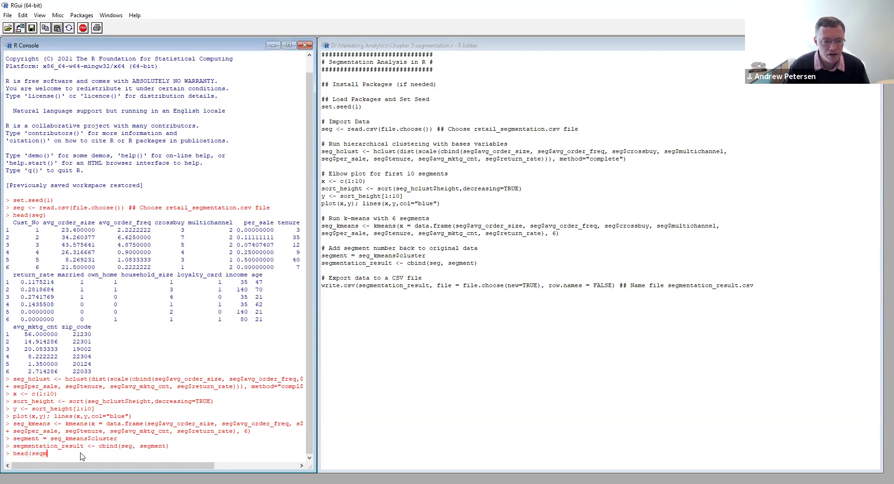
{"action": "type", "text": "entation_result)"}
{"action": "key", "text": "Return"}
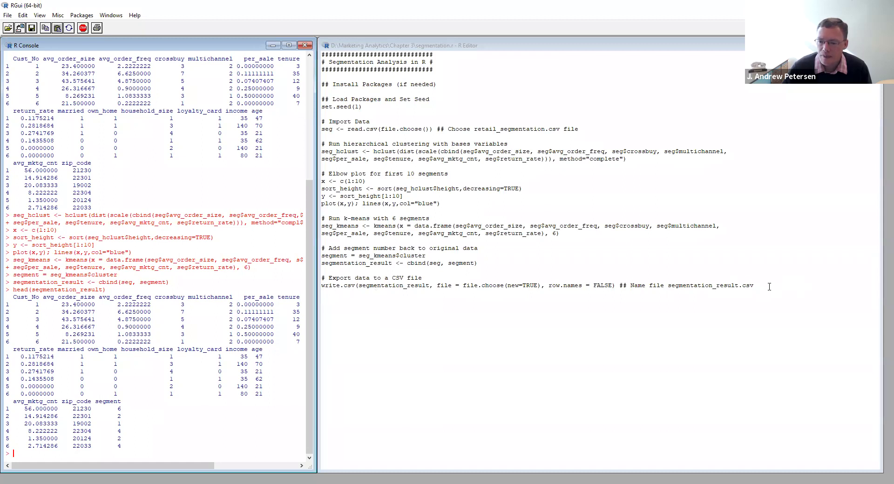
Step: Run the write.csv line to export segmentation_result, creating the file segmentation_result.csv in the Chapter 3 folder
{"action": "left_click_drag", "start_coordinate": [768, 286], "coordinate": [321, 287]}
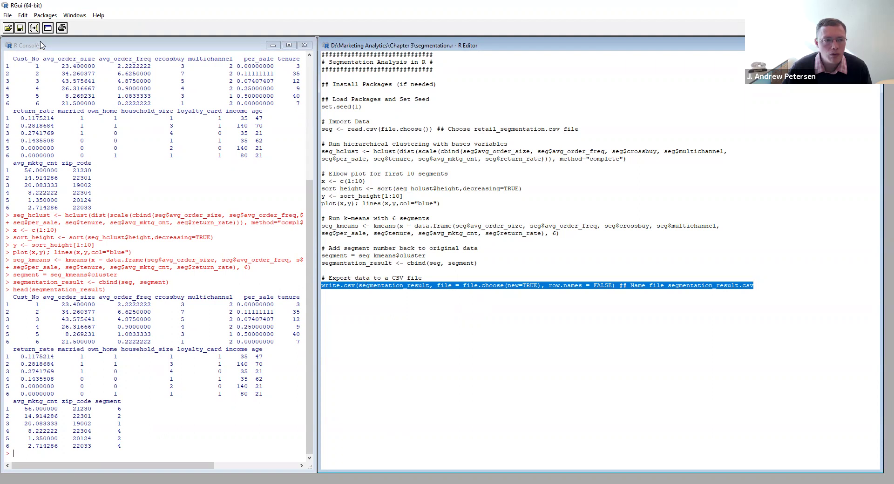
{"action": "left_click", "coordinate": [34, 29]}
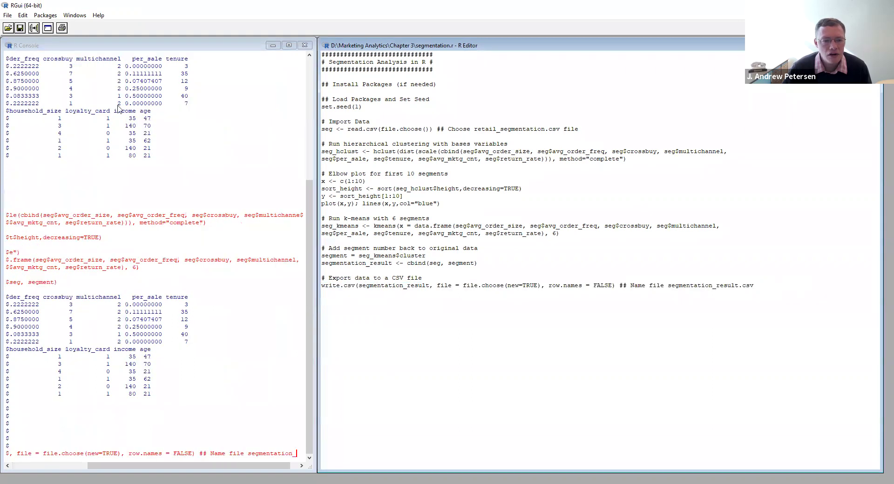
{"action": "double_click", "coordinate": [122, 111]}
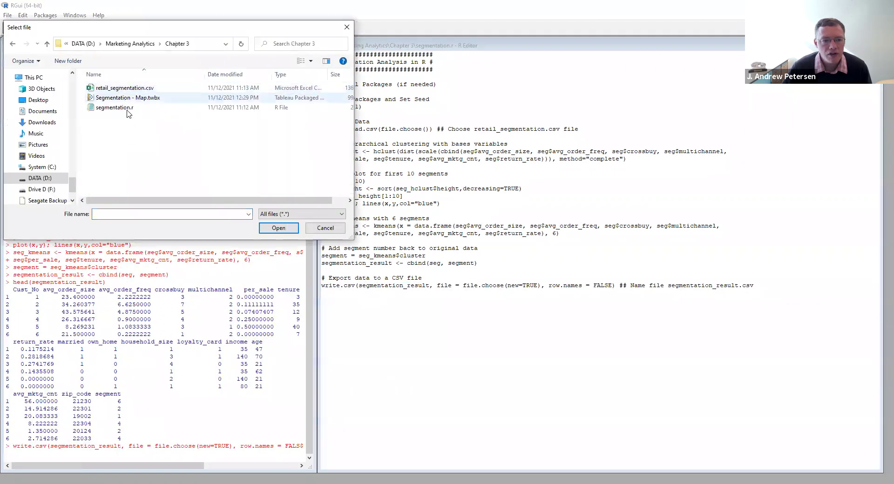
{"action": "left_click", "coordinate": [123, 213]}
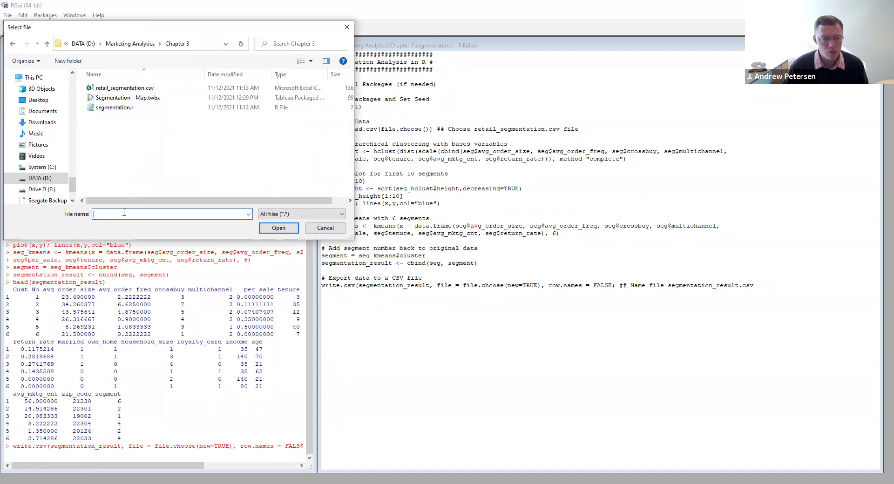
{"action": "type", "text": "segmentation"}
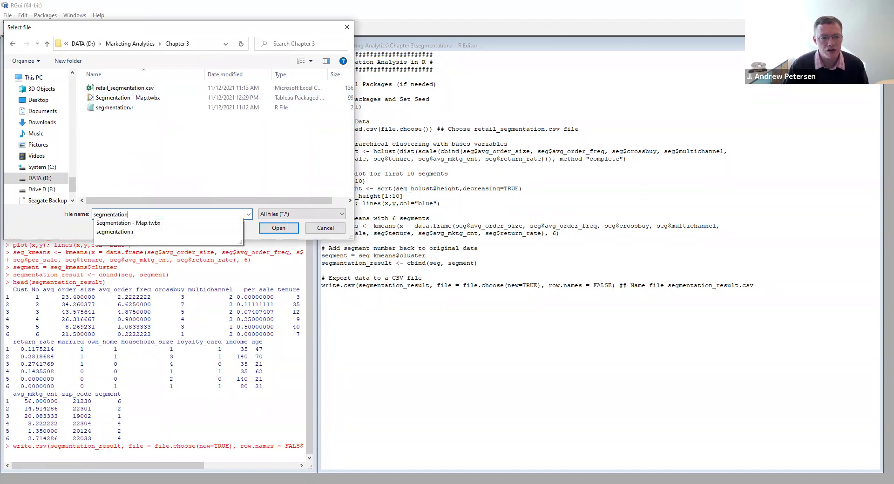
{"action": "type", "text": "_result.csv"}
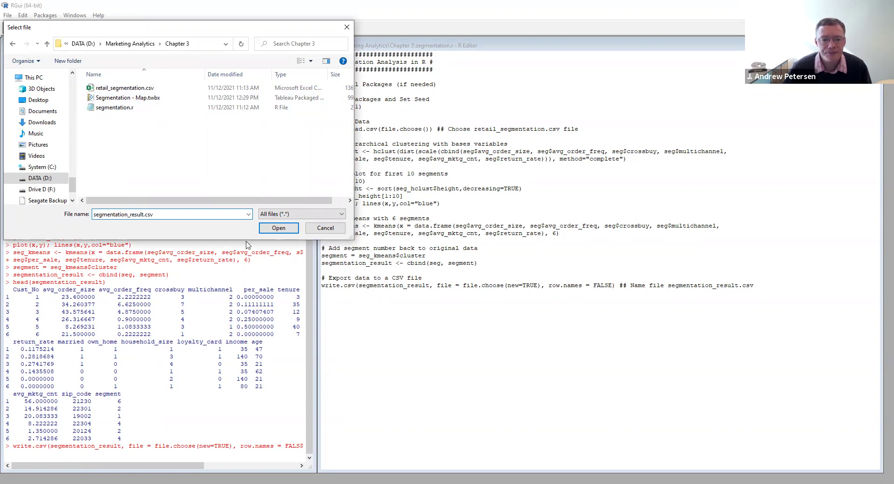
{"action": "left_click", "coordinate": [275, 228]}
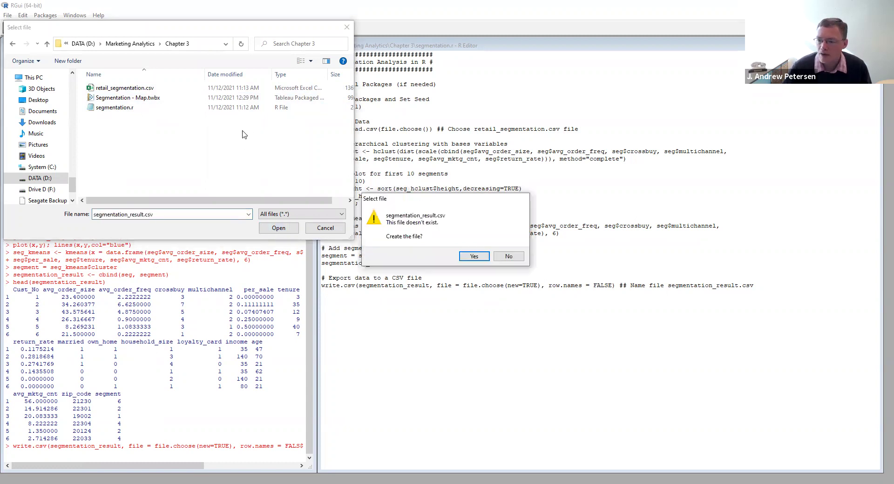
{"action": "left_click", "coordinate": [473, 257]}
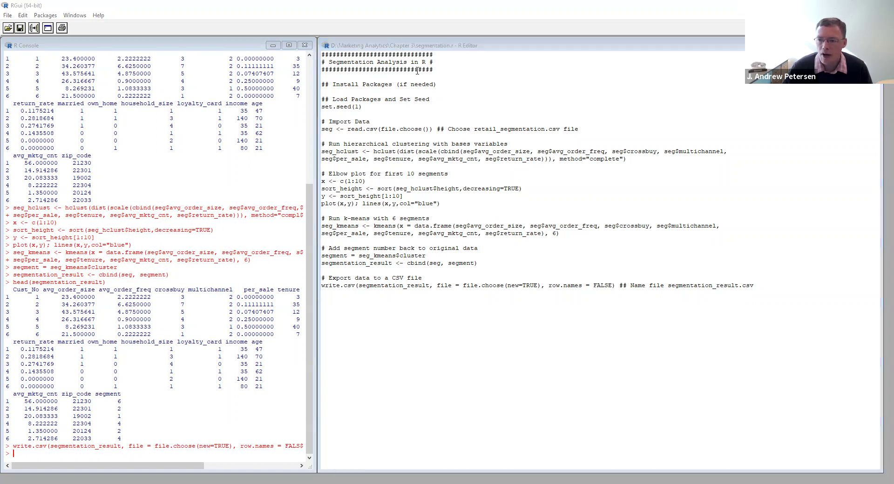
Step: Switch to Tableau and start a new workbook
{"action": "key", "text": "alt+Tab"}
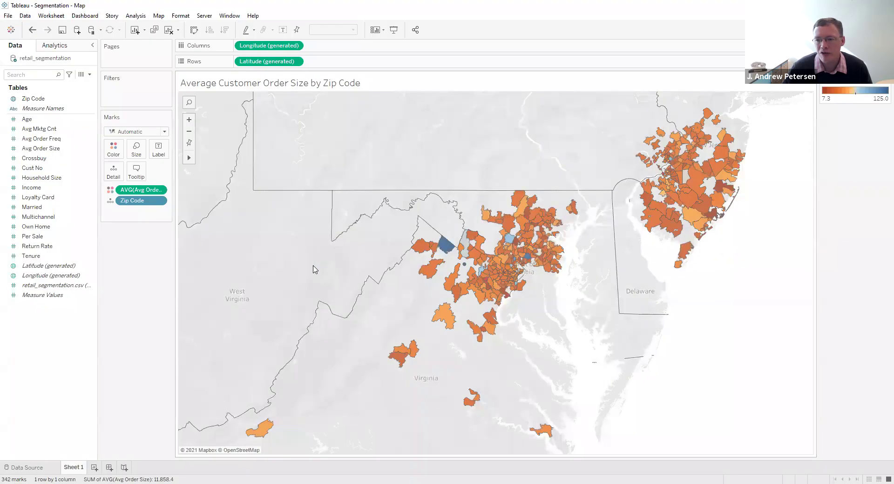
{"action": "left_click", "coordinate": [7, 16]}
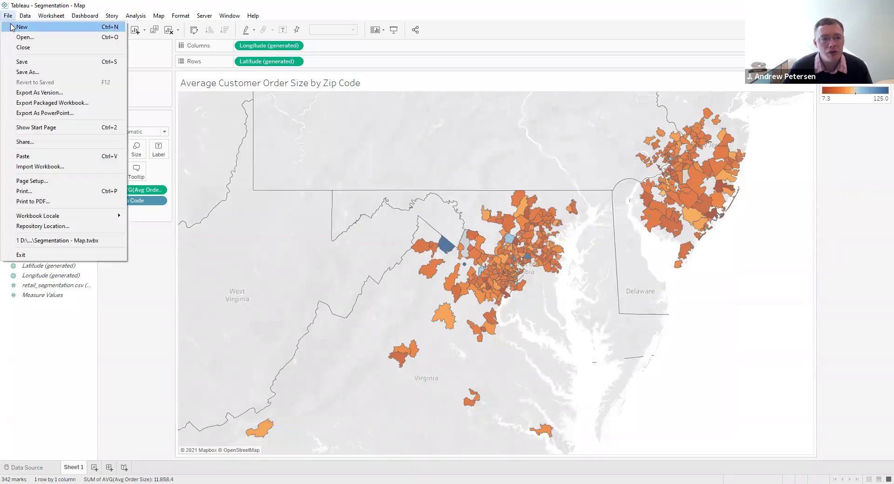
{"action": "left_click", "coordinate": [350, 95]}
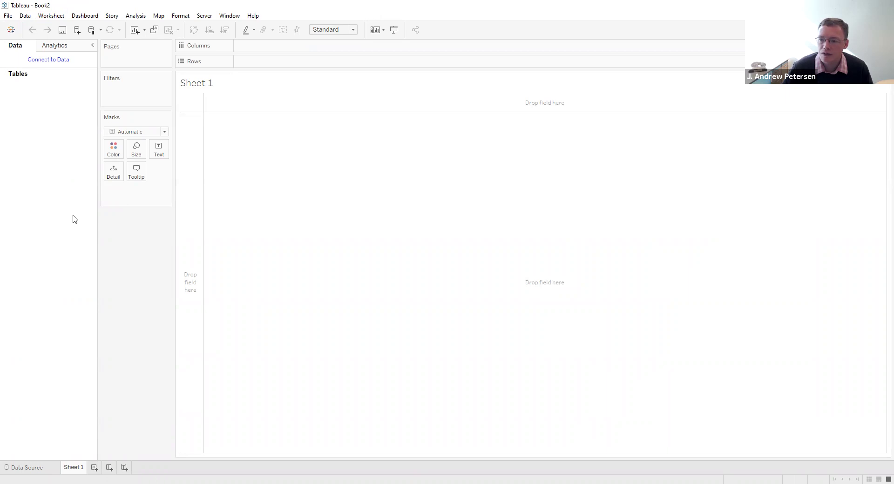
Step: Open segmentation_result.csv as the workbook's data source and check the Segment column in the data preview
{"action": "left_click", "coordinate": [8, 16]}
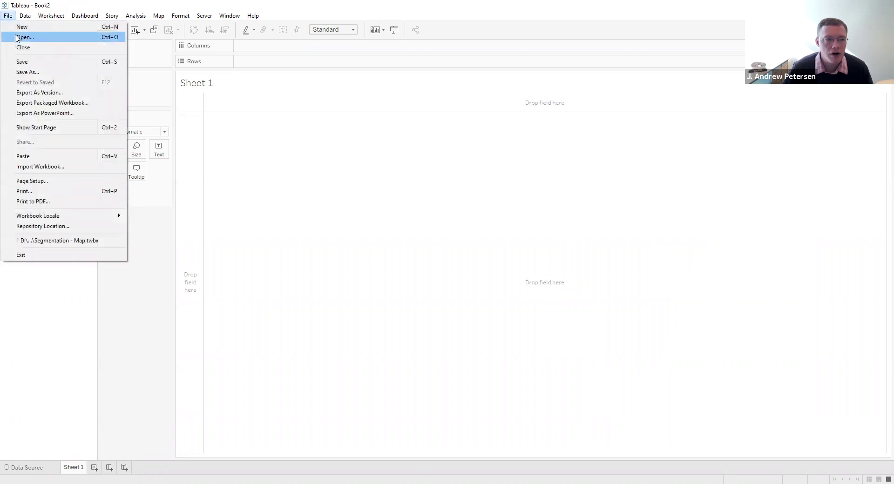
{"action": "key", "text": "Return"}
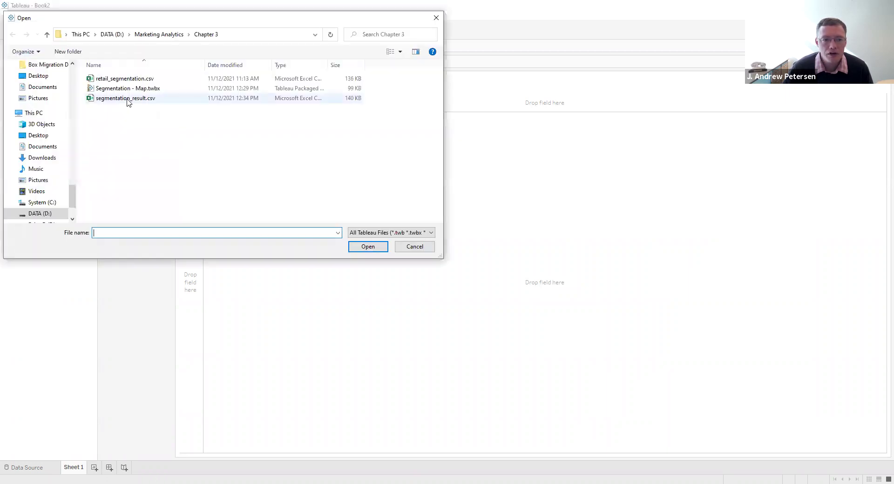
{"action": "left_click", "coordinate": [128, 99]}
{"action": "left_click", "coordinate": [367, 246]}
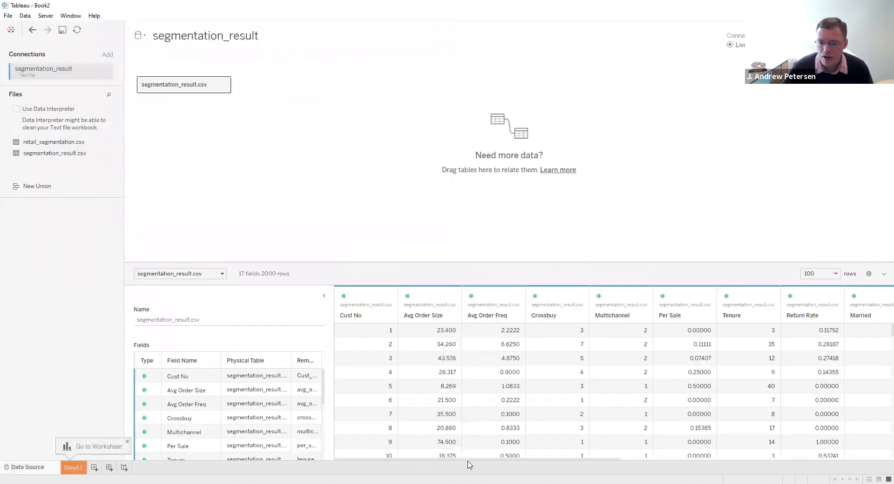
{"action": "left_click_drag", "start_coordinate": [469, 461], "coordinate": [796, 461]}
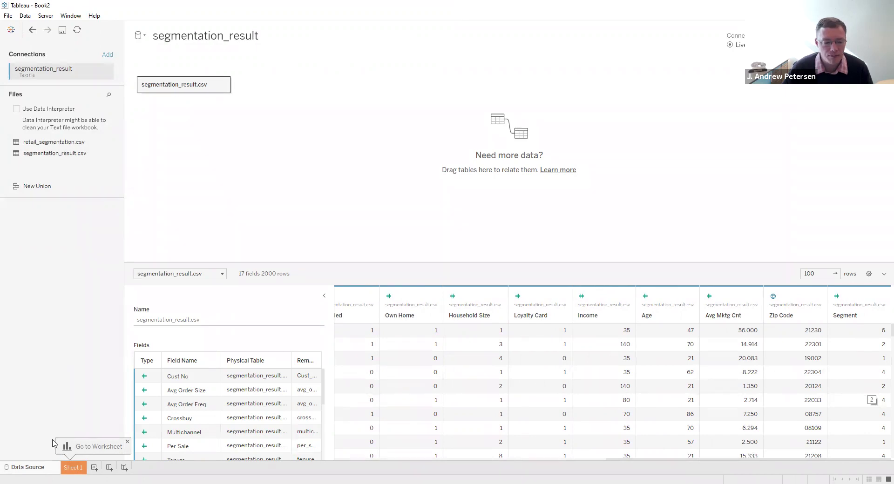
Step: On Sheet 1, convert the Segment field to a dimension and place it on Columns
{"action": "left_click", "coordinate": [72, 468]}
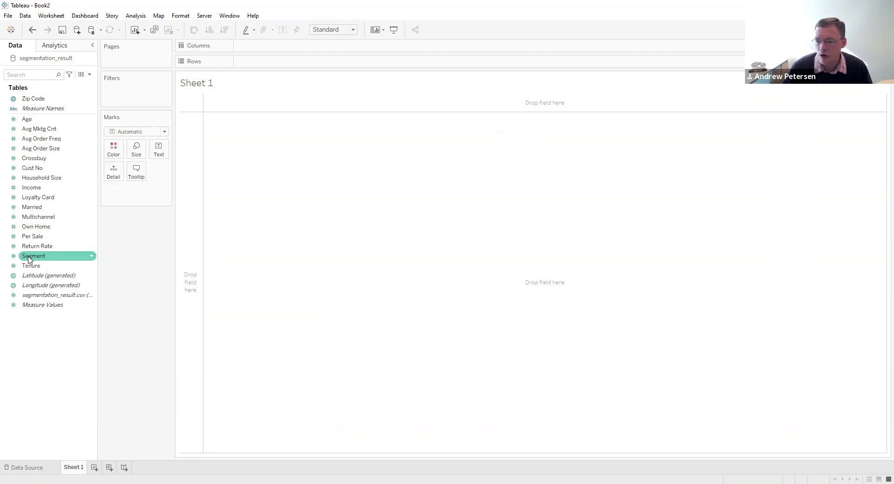
{"action": "right_click", "coordinate": [48, 260]}
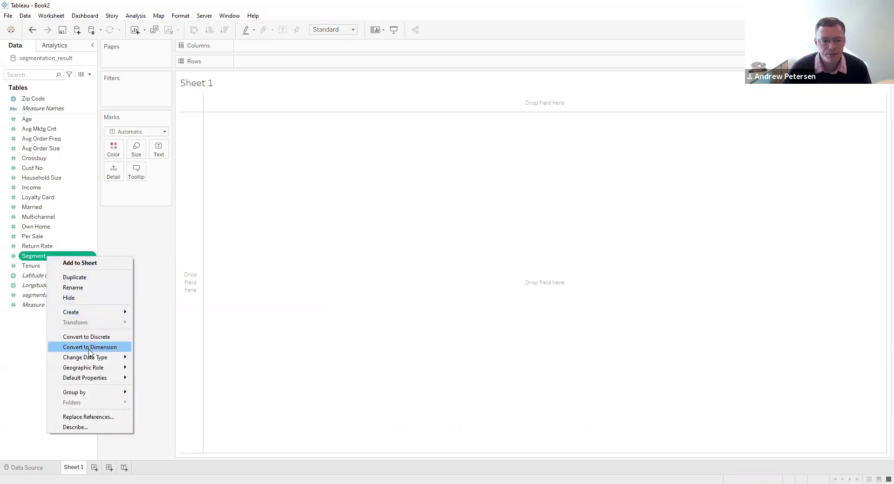
{"action": "left_click", "coordinate": [90, 347]}
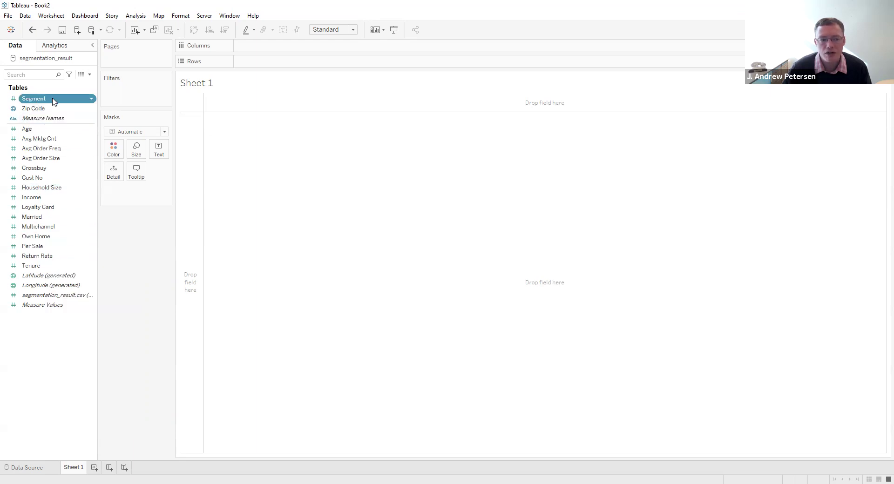
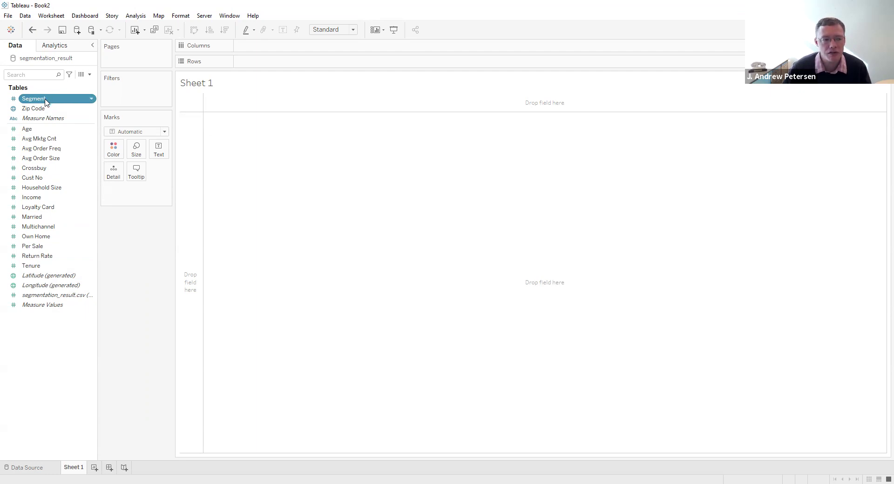
{"action": "left_click_drag", "start_coordinate": [46, 102], "coordinate": [251, 48]}
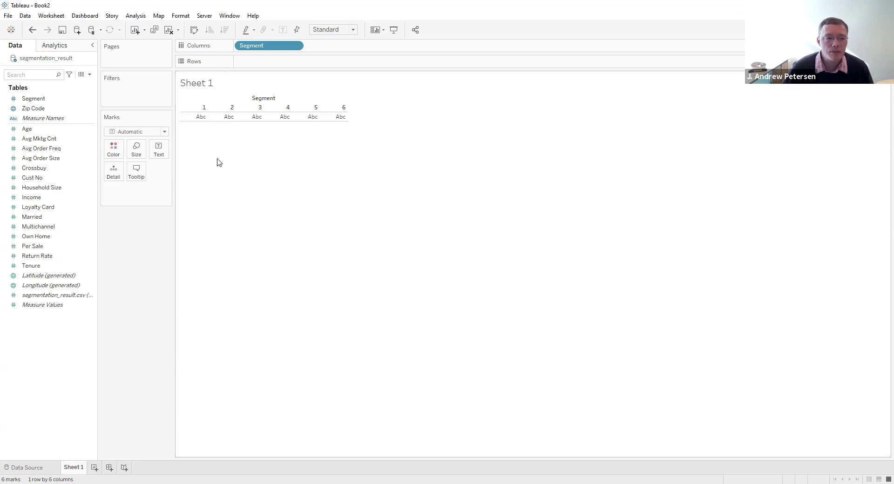
Step: Add the measures Avg Mktg Cnt, Avg Order Freq and Avg Order Size to the segment table
{"action": "left_click", "coordinate": [51, 139]}
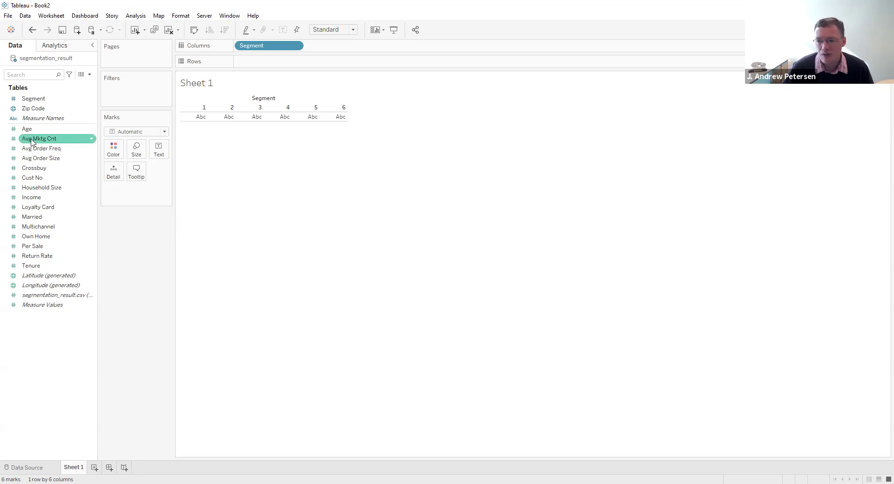
{"action": "left_click", "coordinate": [68, 161]}
{"action": "left_click", "coordinate": [122, 189]}
{"action": "left_click", "coordinate": [34, 139]}
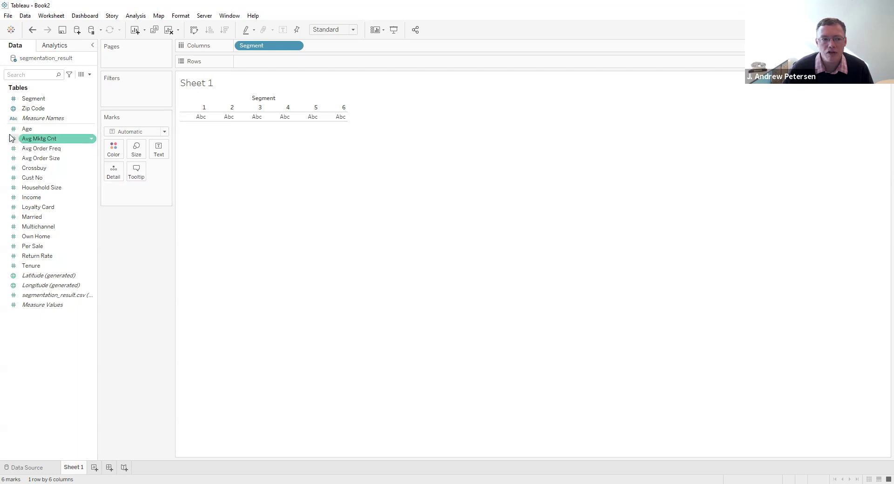
{"action": "double_click", "coordinate": [32, 139]}
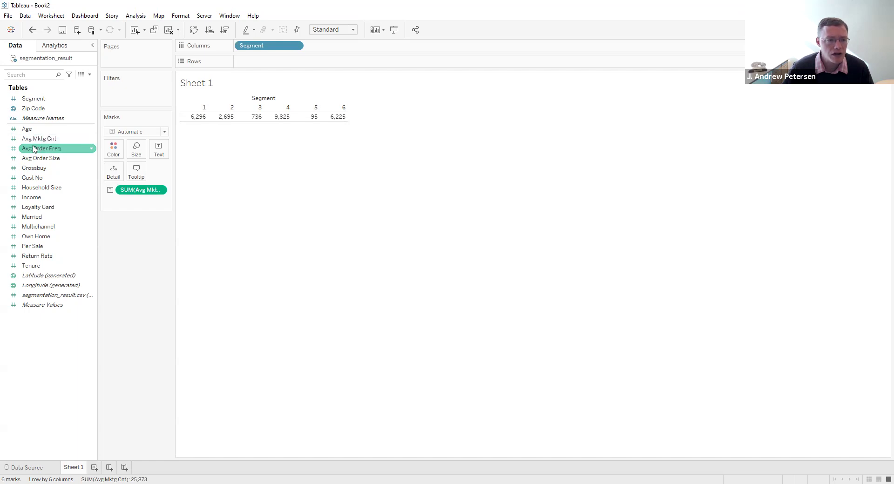
{"action": "double_click", "coordinate": [34, 149]}
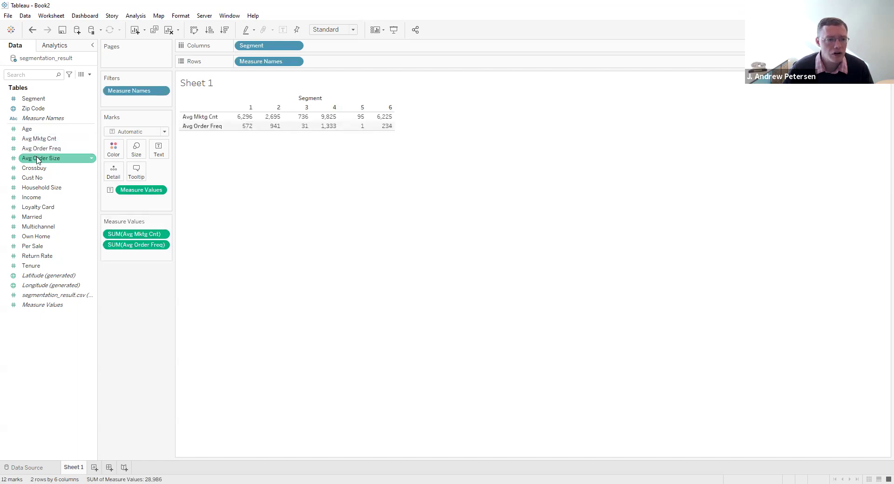
{"action": "double_click", "coordinate": [38, 160]}
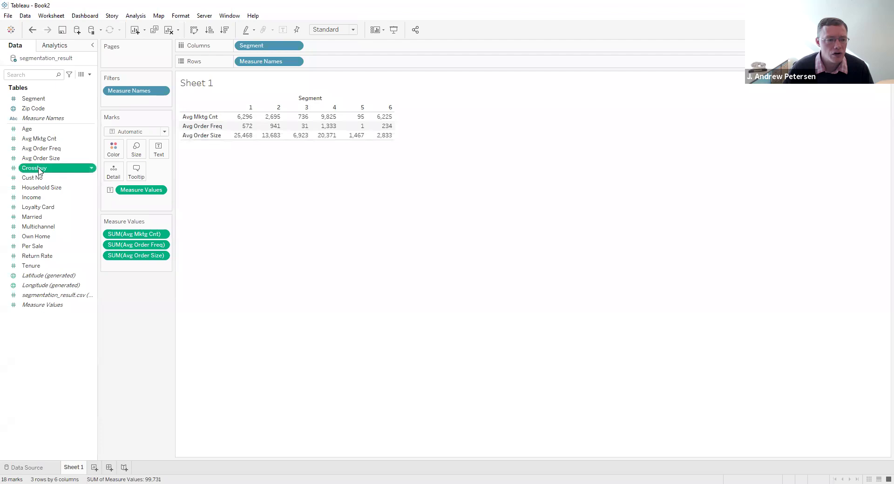
Step: Add Crossbuy, Multichannel, Per Sale, Return Rate and Tenure as further measures in the segment table
{"action": "double_click", "coordinate": [32, 168]}
{"action": "left_click", "coordinate": [42, 228]}
{"action": "double_click", "coordinate": [43, 227]}
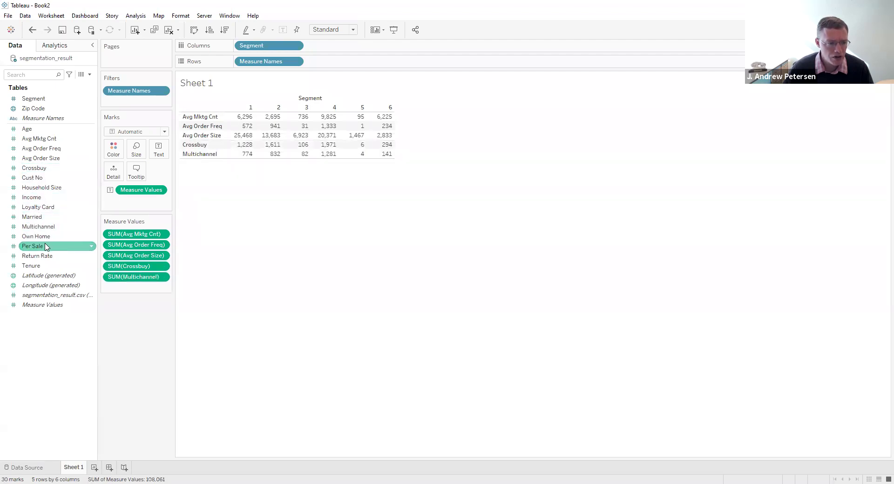
{"action": "double_click", "coordinate": [46, 247]}
{"action": "double_click", "coordinate": [44, 260]}
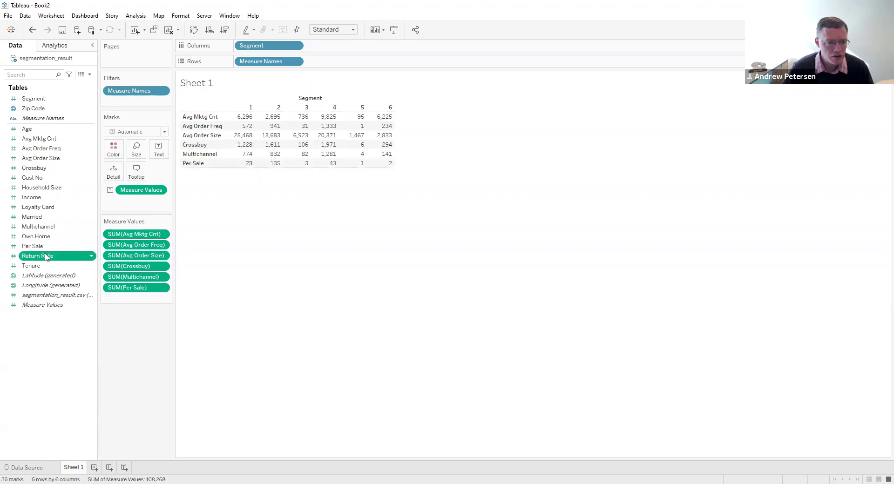
{"action": "double_click", "coordinate": [44, 265]}
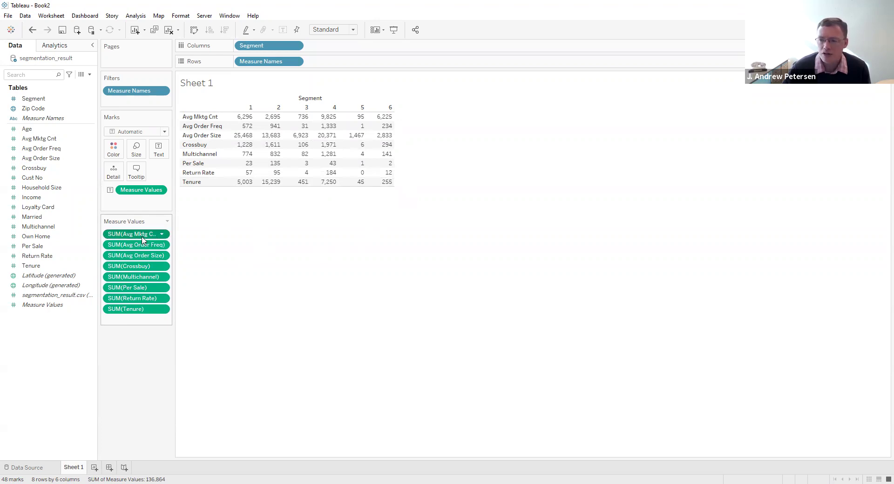
Step: Change the aggregation of all eight measure values from Avg Mktg Cnt through Tenure to Average
{"action": "left_click", "coordinate": [130, 310], "text": "shift"}
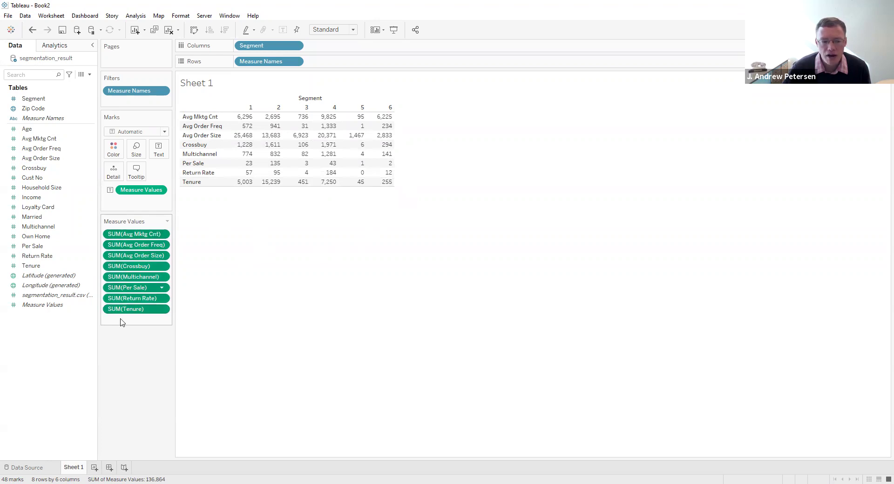
{"action": "left_click", "coordinate": [163, 310]}
{"action": "mouse_move", "coordinate": [175, 355]}
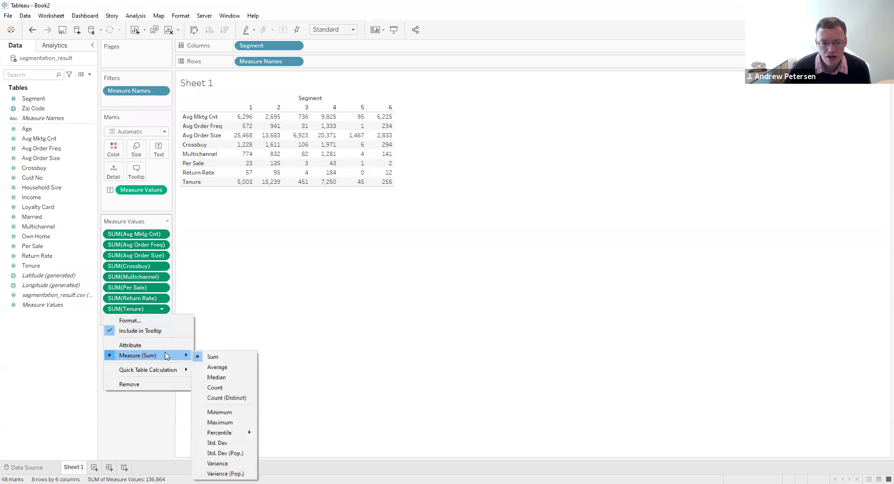
{"action": "left_click", "coordinate": [213, 368]}
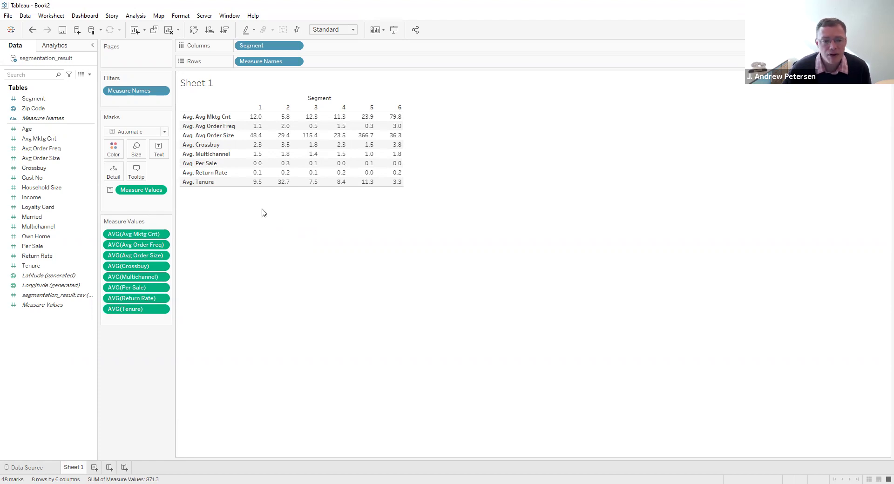
Step: Add Segment to the segment table's measure values, aggregated as Count
{"action": "left_click", "coordinate": [48, 108]}
{"action": "left_click_drag", "start_coordinate": [35, 98], "coordinate": [123, 321]}
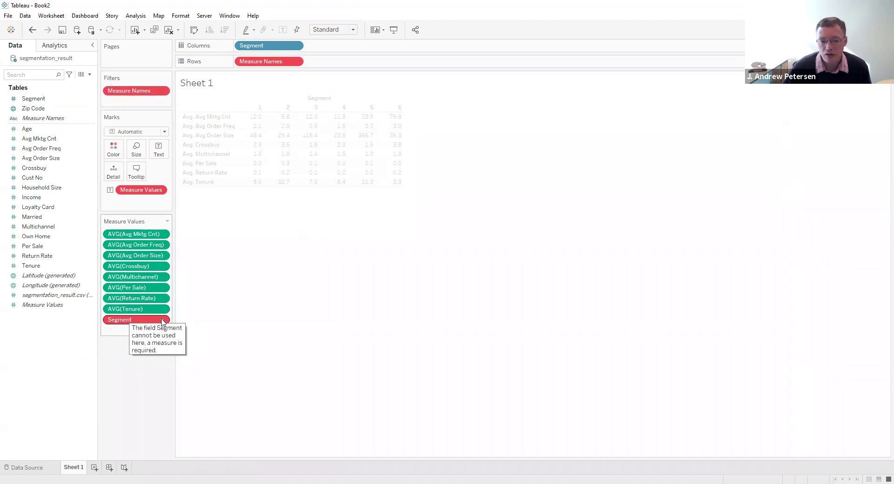
{"action": "left_click", "coordinate": [162, 320]}
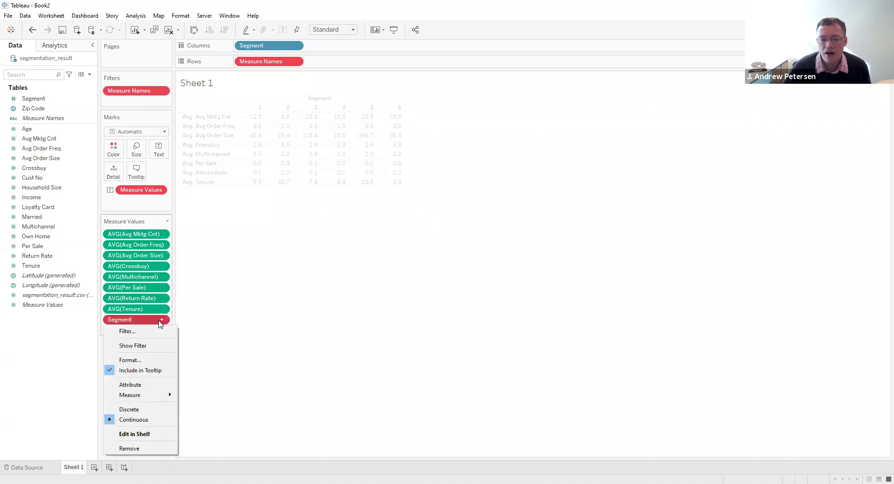
{"action": "mouse_move", "coordinate": [173, 394]}
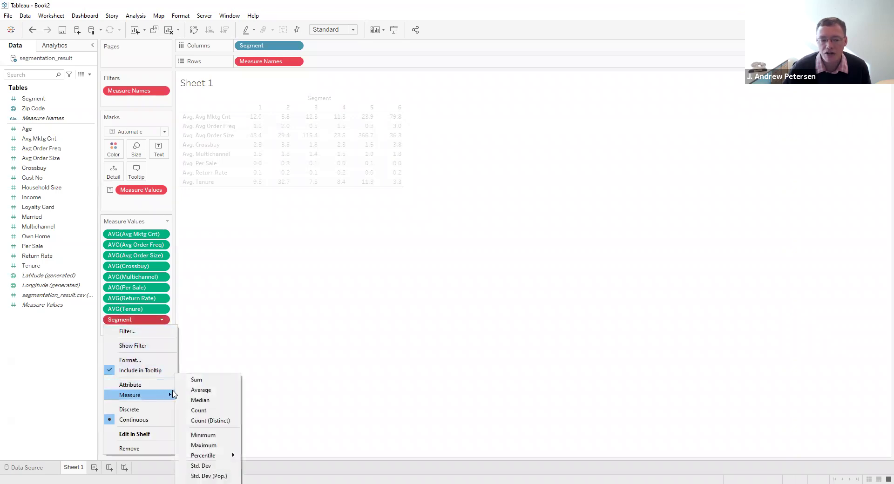
{"action": "left_click", "coordinate": [207, 411]}
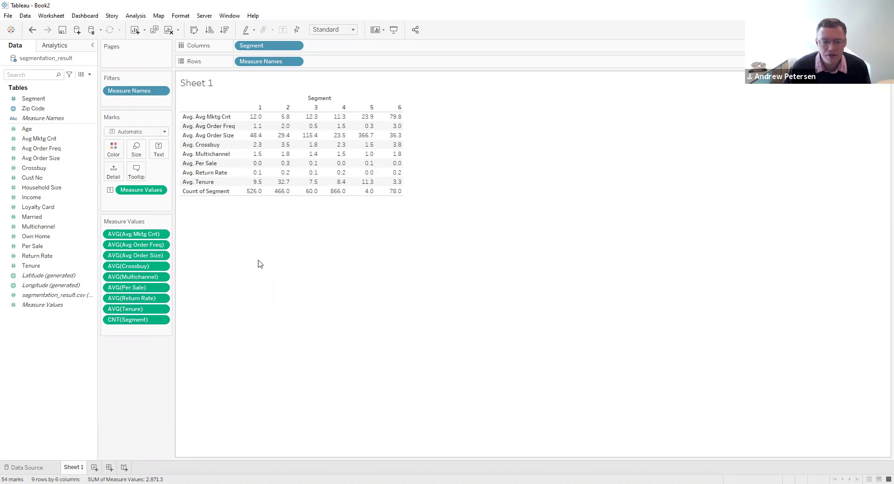
Step: Start a new calculated field named Sales Per Year
{"action": "right_click", "coordinate": [46, 343]}
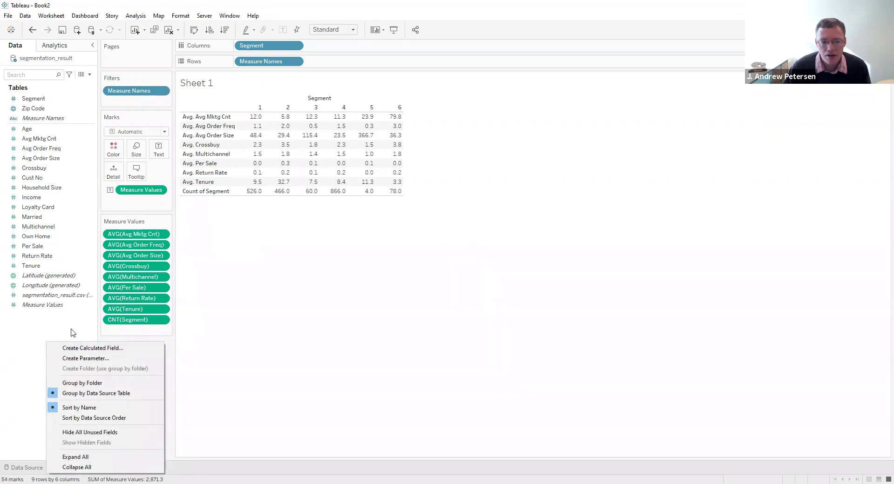
{"action": "key", "text": "Escape"}
{"action": "left_click", "coordinate": [135, 16]}
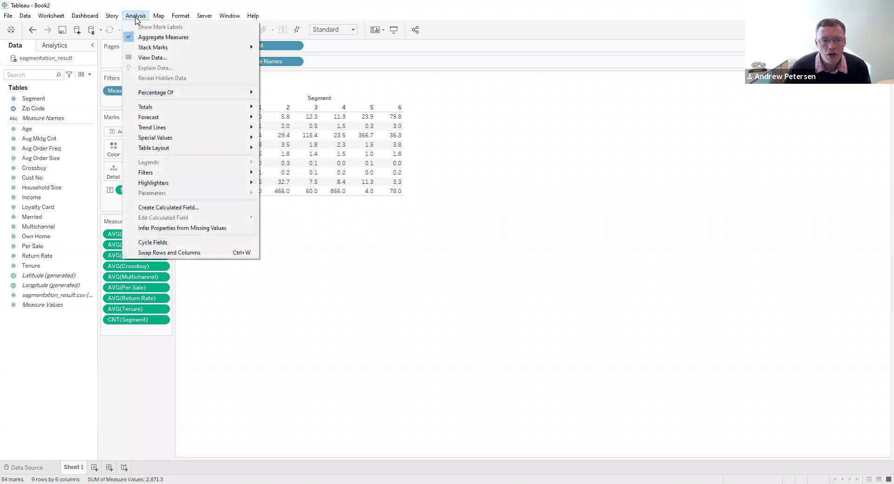
{"action": "left_click", "coordinate": [158, 208]}
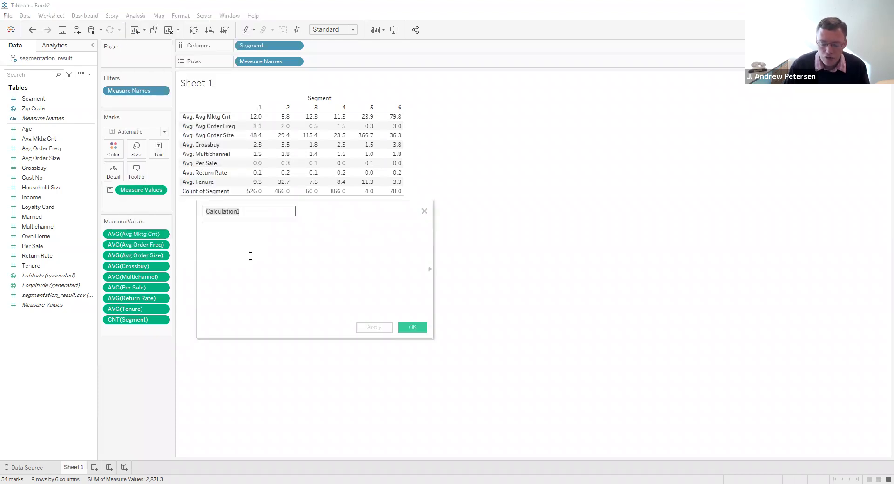
{"action": "type", "text": "Sales Per Year"}
{"action": "key", "text": "Tab"}
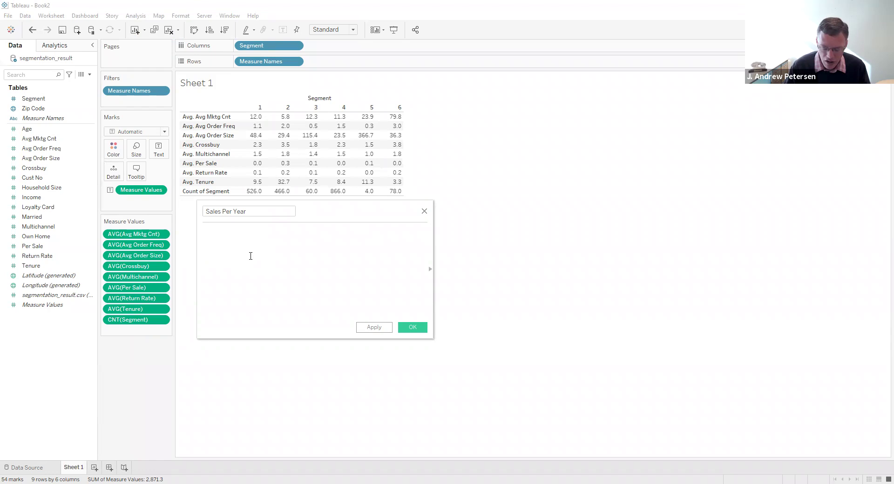
Step: Define Sales Per Year as [Avg Order Size]*[Avg Order Freq]*(1-[Return Rate]) and save the calculated field
{"action": "type", "text": "avg"}
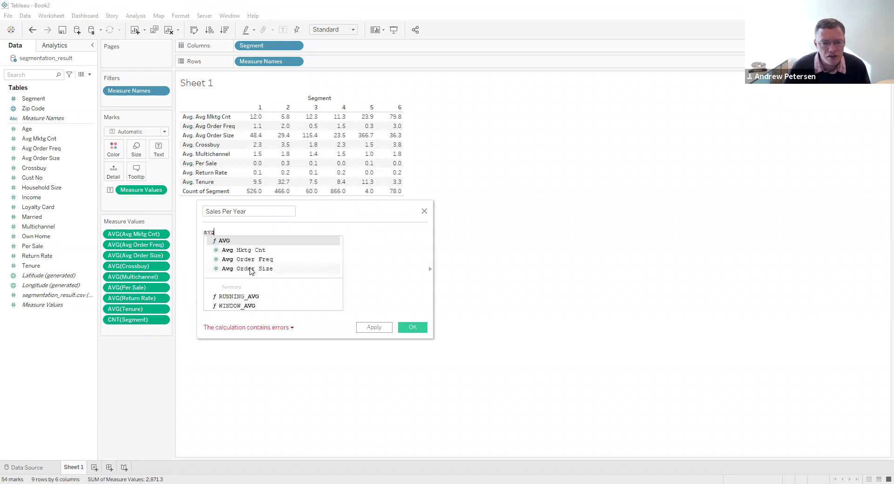
{"action": "double_click", "coordinate": [250, 269]}
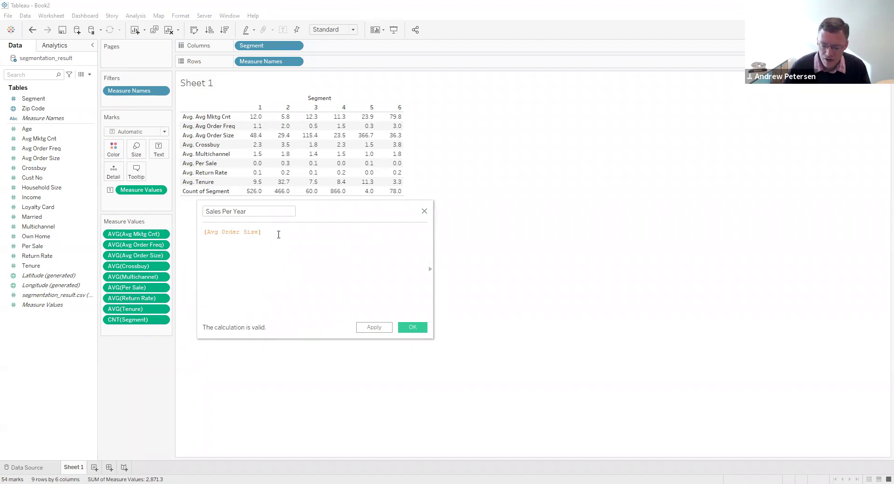
{"action": "type", "text": "*"}
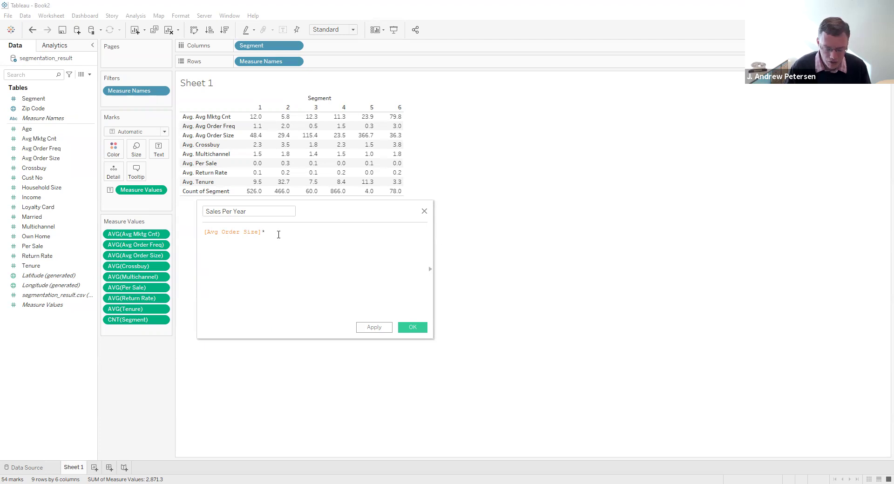
{"action": "type", "text": "avg"}
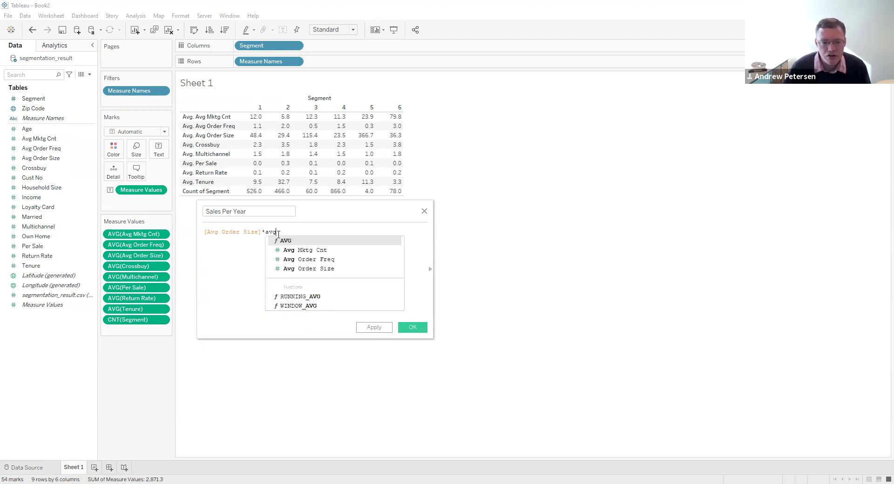
{"action": "left_click", "coordinate": [294, 259]}
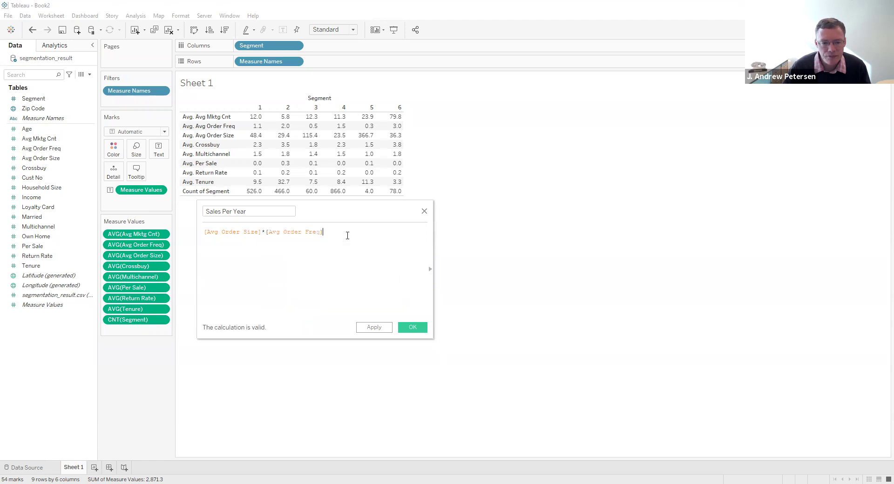
{"action": "type", "text": "*("}
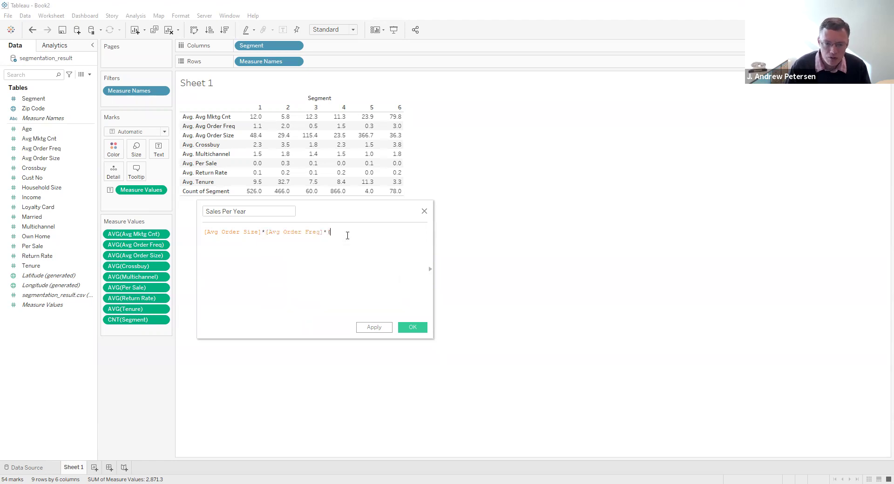
{"action": "type", "text": "1-re"}
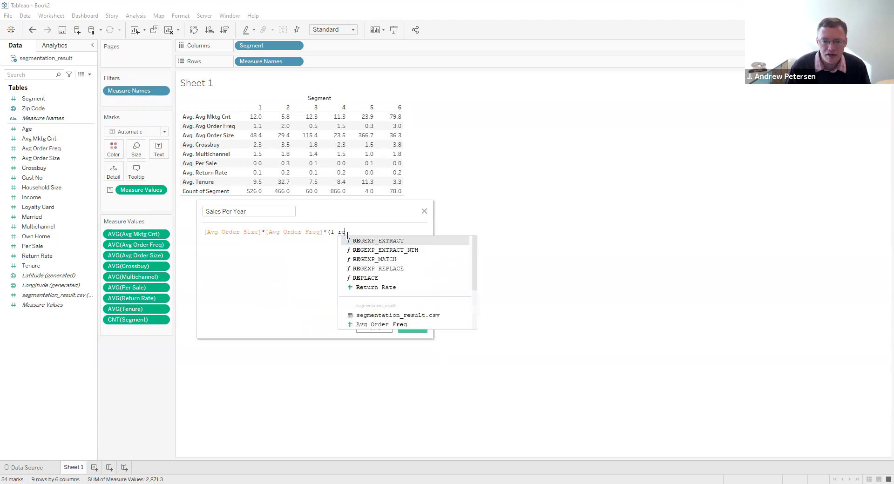
{"action": "type", "text": "t"}
{"action": "left_click", "coordinate": [353, 241]}
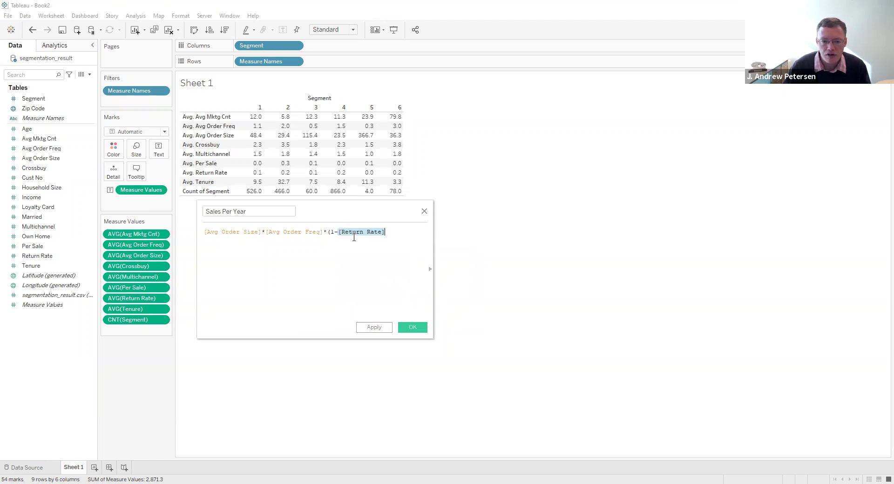
{"action": "type", "text": ")"}
{"action": "key", "text": "ctrl+z"}
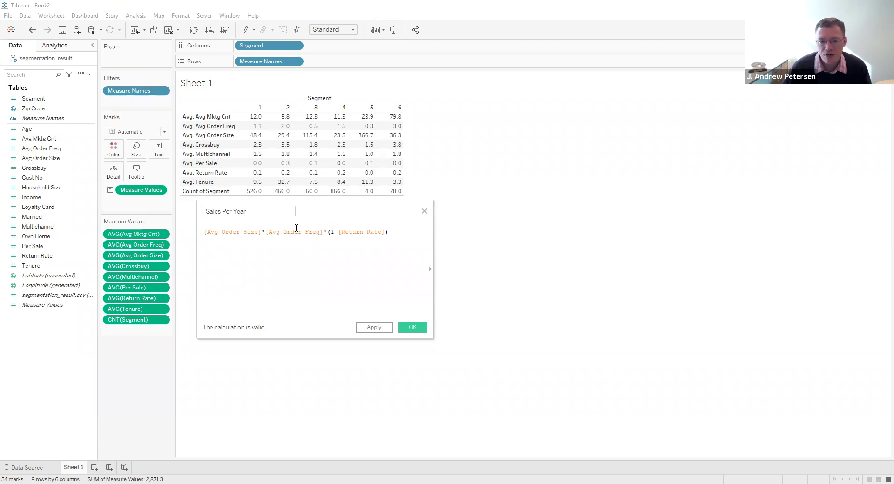
{"action": "left_click", "coordinate": [411, 328]}
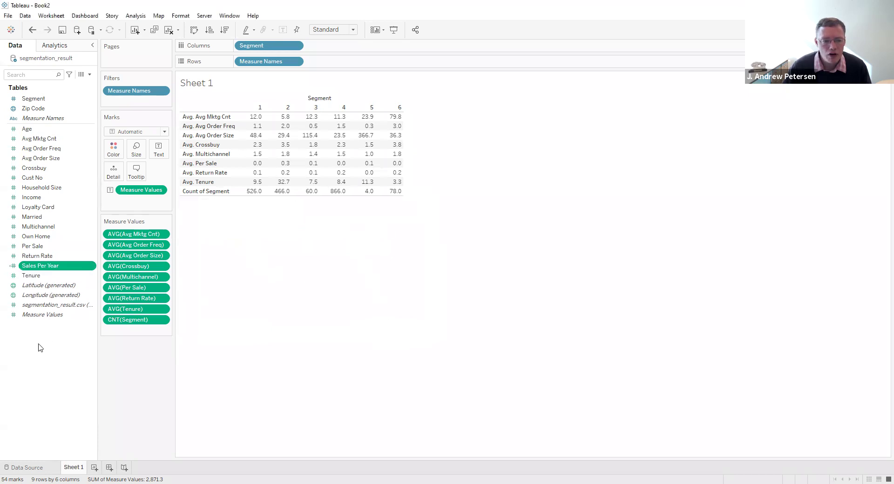
Step: Start another calculated field named Profit Per Year
{"action": "right_click", "coordinate": [38, 347]}
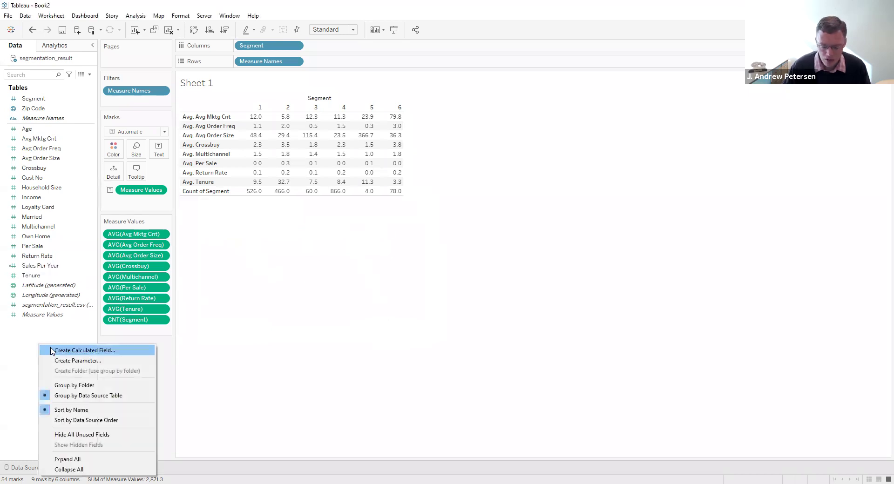
{"action": "left_click", "coordinate": [52, 351]}
{"action": "type", "text": "Profit Per"}
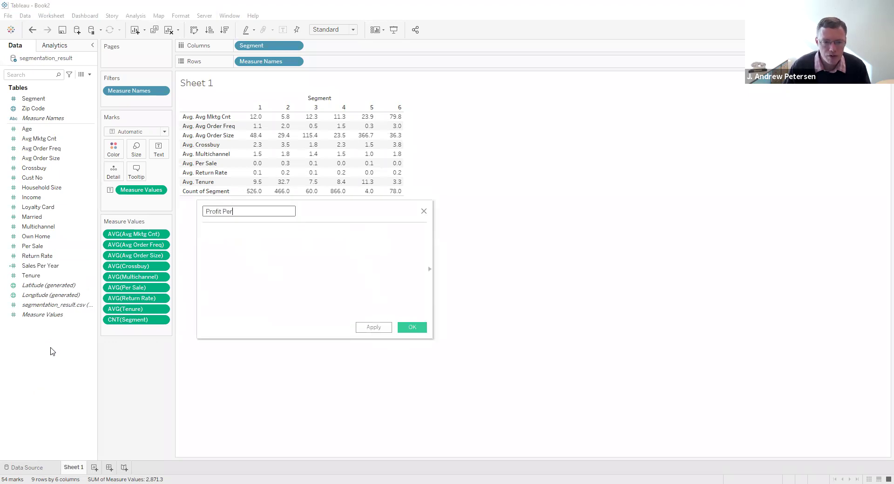
{"action": "type", "text": " Year"}
{"action": "key", "text": "Tab"}
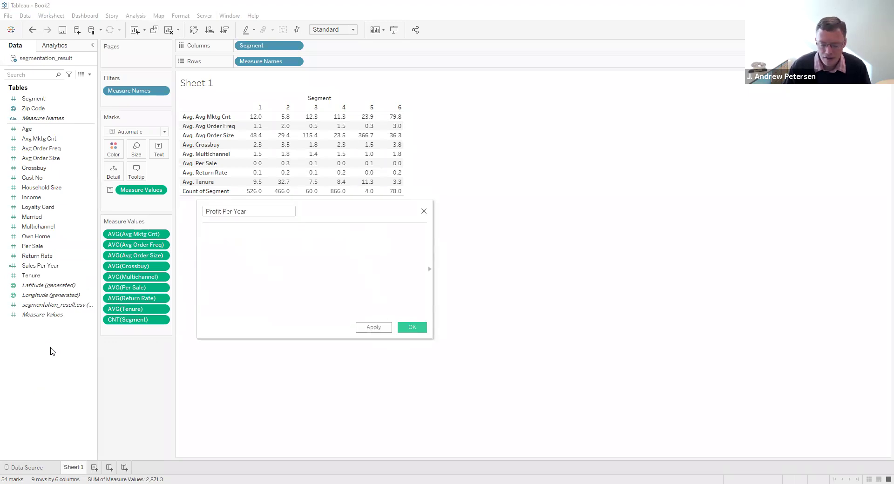
Step: Define Profit Per Year as ([Sales Per Year]*0.52)-([Avg Mktg Cnt]*0.75) and save the calculated field
{"action": "type", "text": "s"}
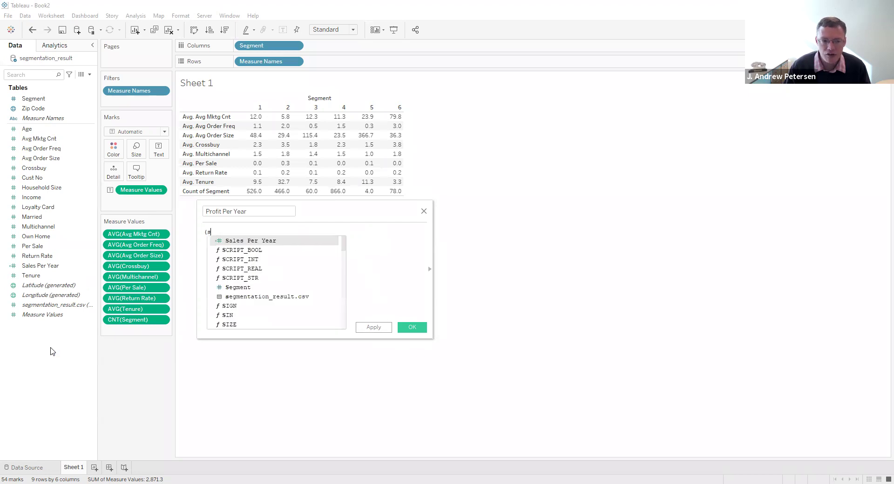
{"action": "key", "text": "Return"}
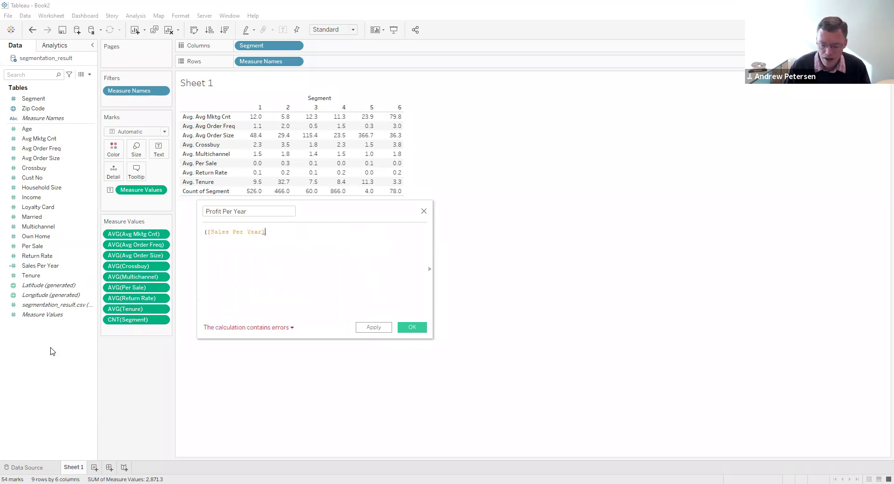
{"action": "type", "text": "*"}
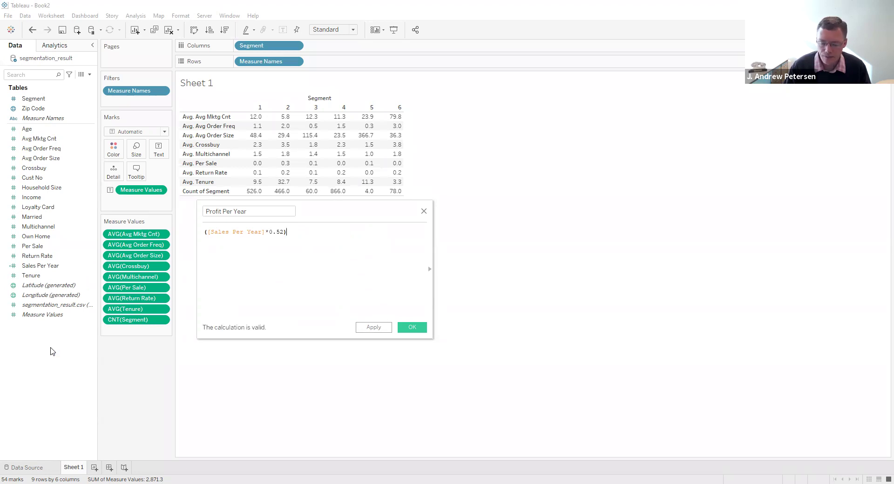
{"action": "type", "text": "0.52)-"}
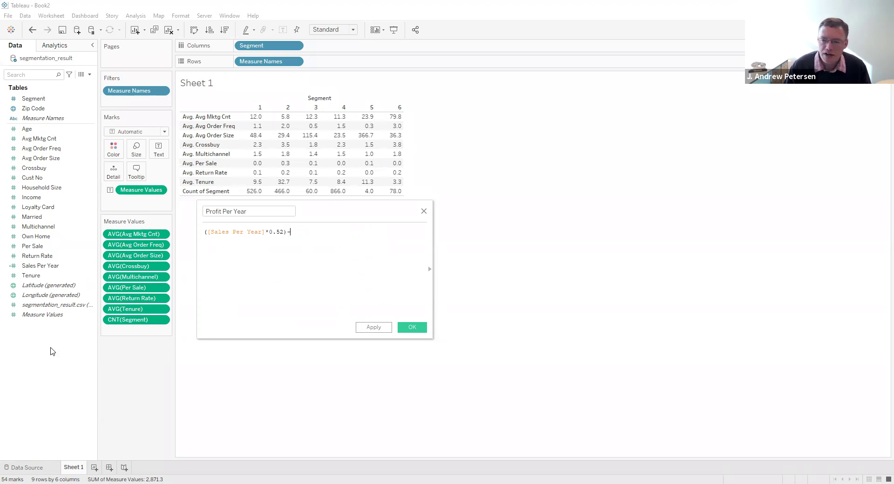
{"action": "type", "text": "("}
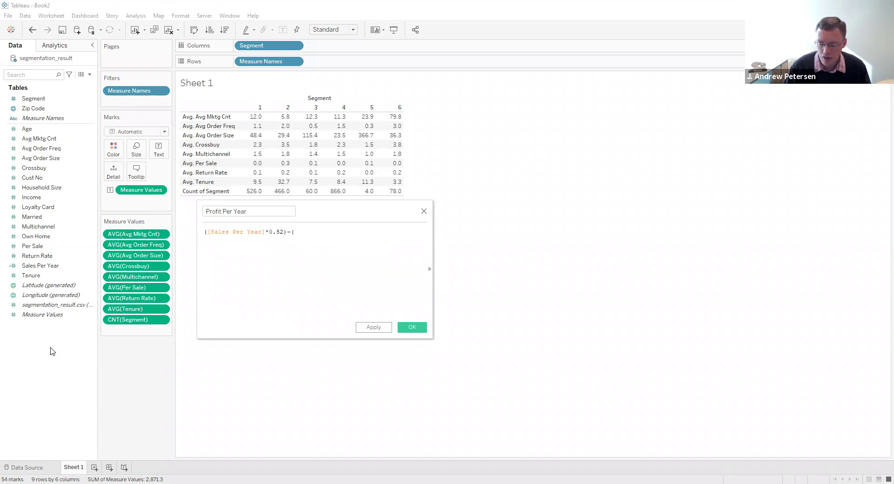
{"action": "type", "text": "avg"}
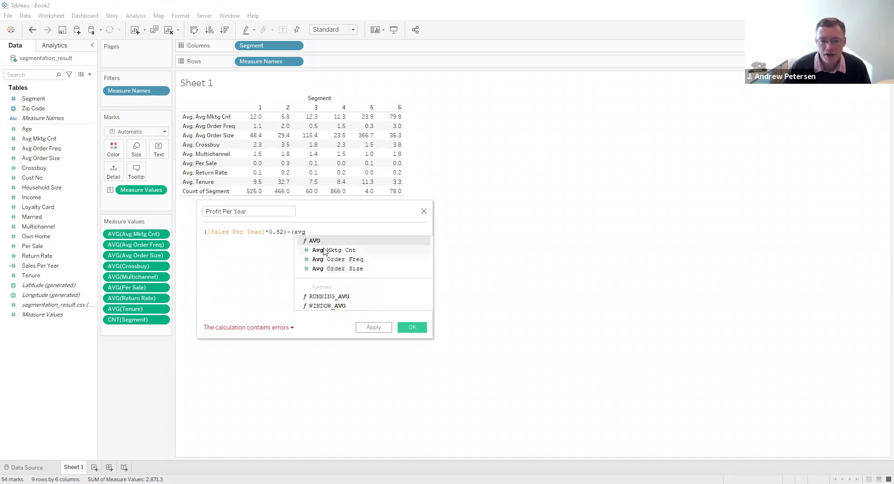
{"action": "key", "text": "Down"}
{"action": "key", "text": "Return"}
{"action": "type", "text": "*"}
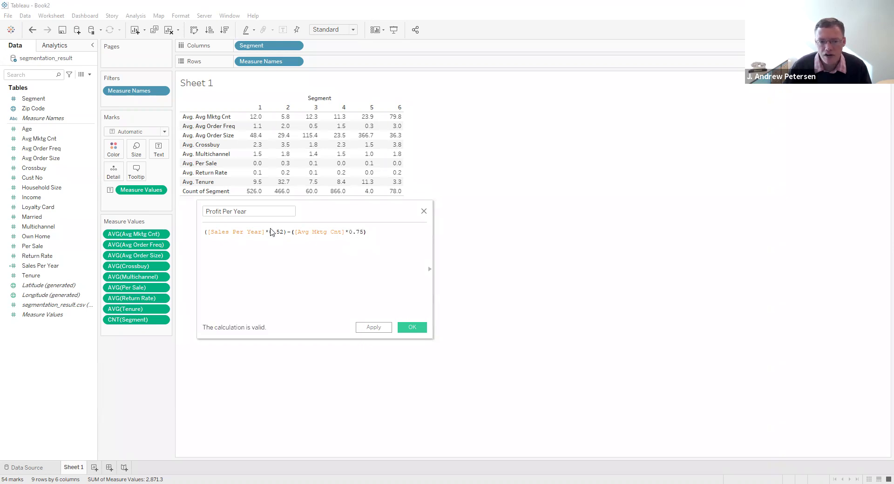
{"action": "left_click", "coordinate": [411, 327]}
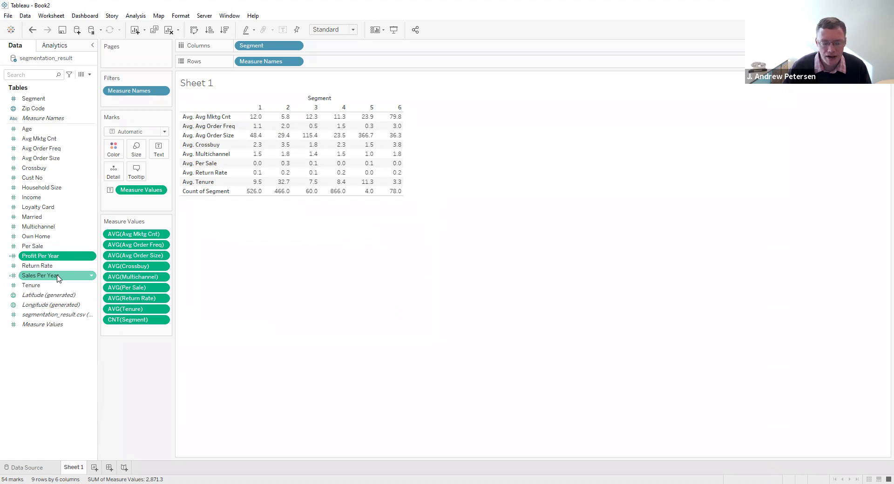
Step: Add Sales Per Year and Profit Per Year below the segment count in the table's measure values
{"action": "left_click_drag", "start_coordinate": [58, 277], "coordinate": [139, 332]}
{"action": "left_click", "coordinate": [42, 260]}
{"action": "left_click_drag", "start_coordinate": [45, 260], "coordinate": [128, 342]}
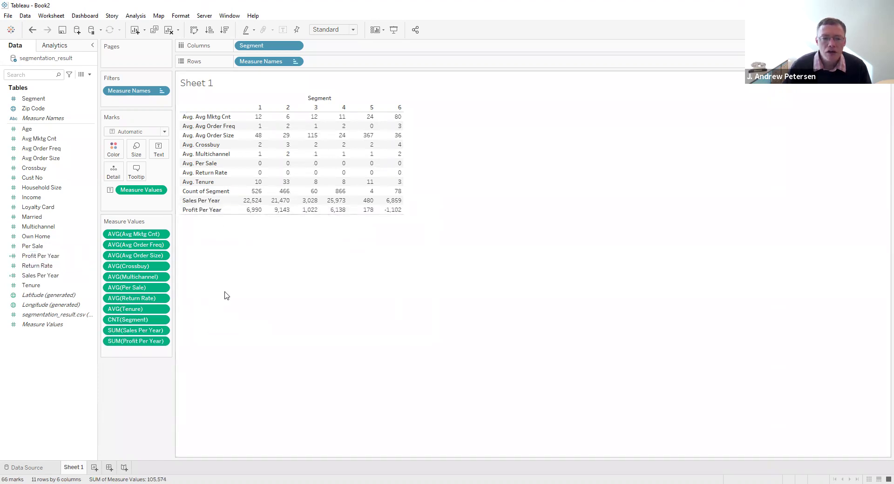
Step: Set the worksheet's default font size to 16 for the segment table and leave the font formatting
{"action": "mouse_move", "coordinate": [349, 215]}
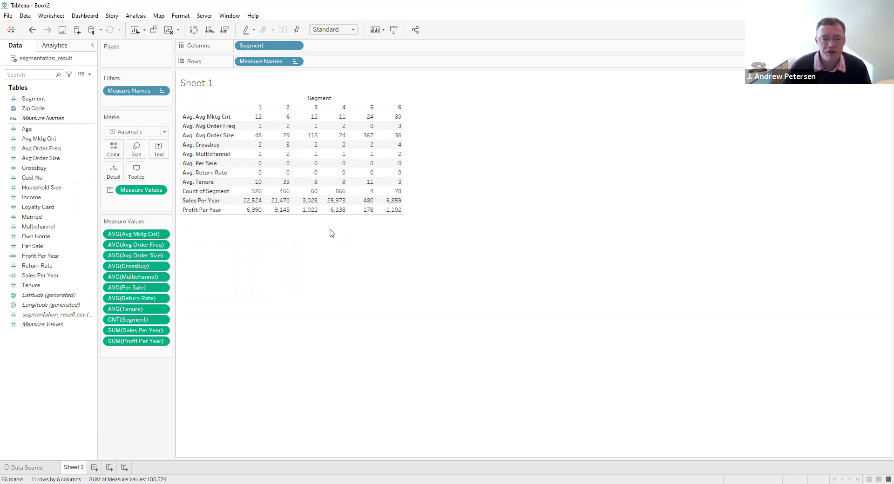
{"action": "mouse_move", "coordinate": [256, 179]}
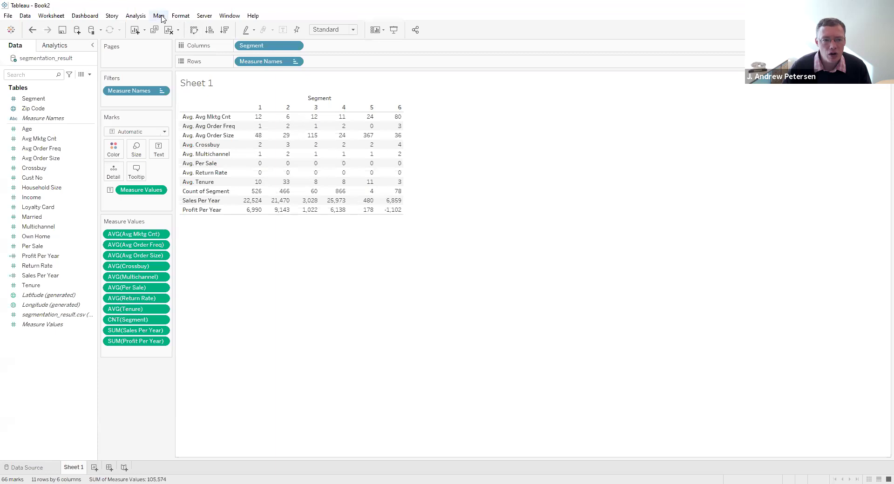
{"action": "left_click", "coordinate": [181, 16]}
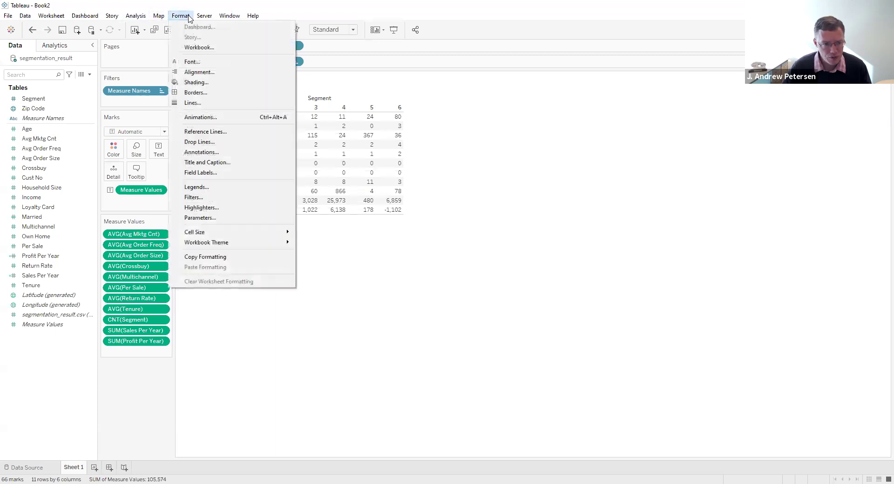
{"action": "left_click", "coordinate": [203, 65]}
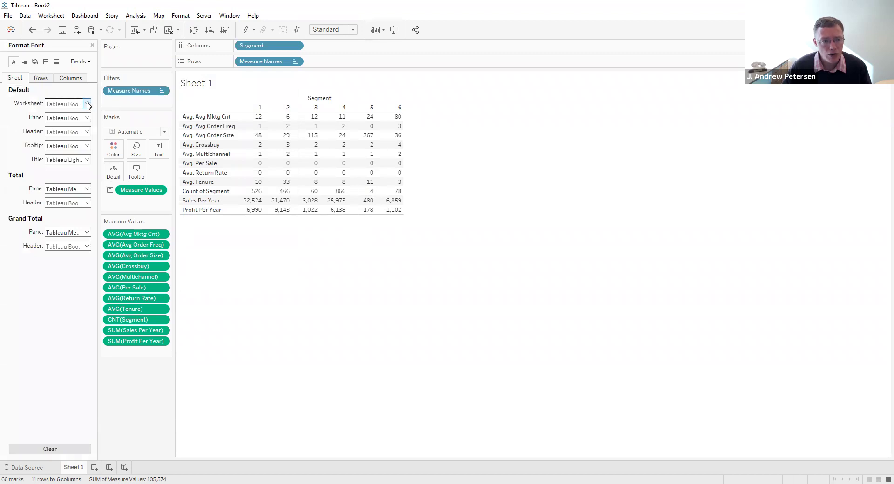
{"action": "left_click", "coordinate": [87, 105]}
{"action": "left_click", "coordinate": [69, 129]}
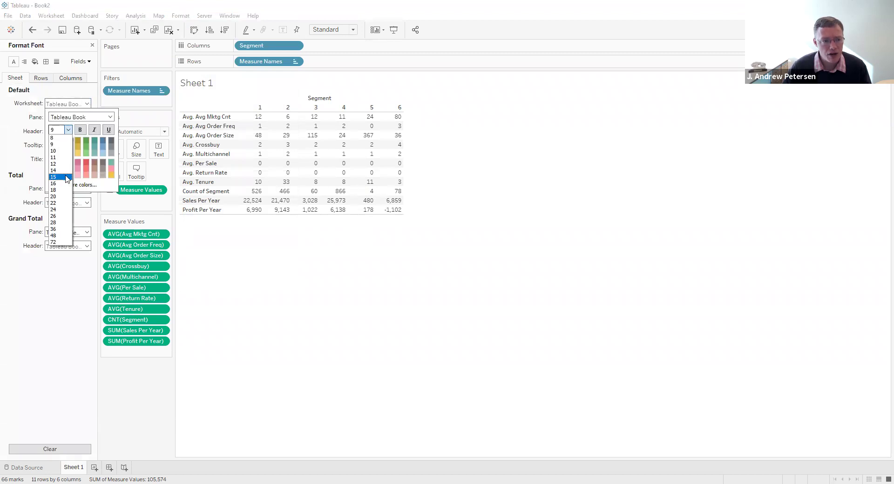
{"action": "left_click", "coordinate": [65, 185]}
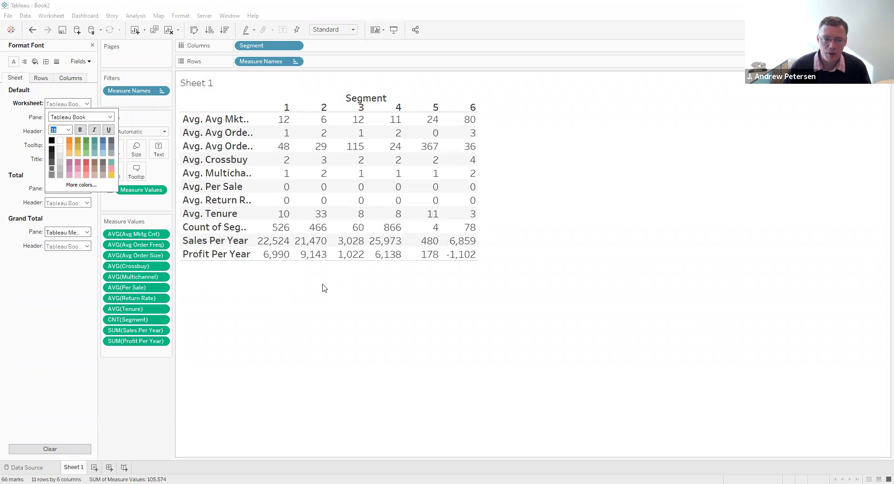
{"action": "left_click", "coordinate": [92, 45]}
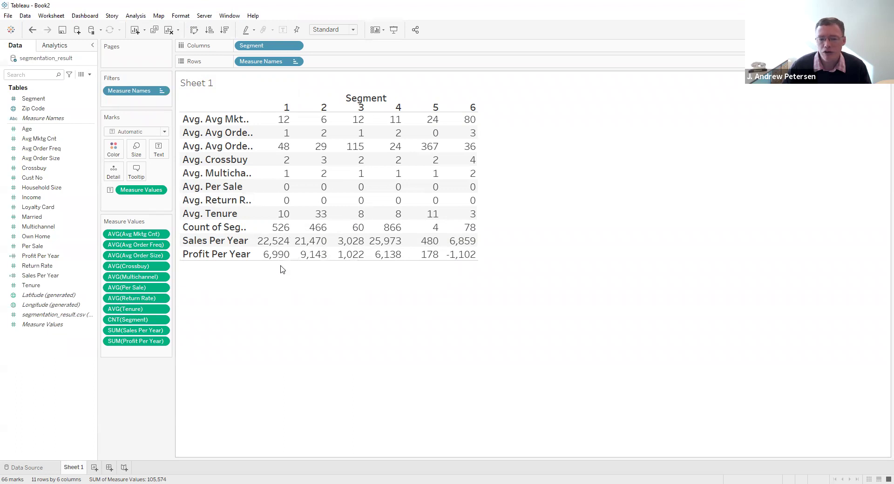
Step: Set the table's default number format to 2 decimal places and widen the row label column to fit the full measure names
{"action": "mouse_move", "coordinate": [285, 189]}
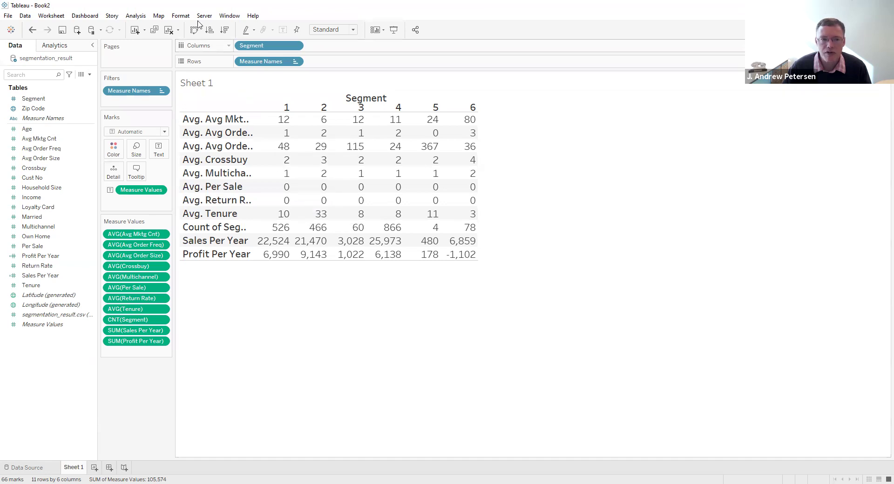
{"action": "left_click", "coordinate": [132, 16]}
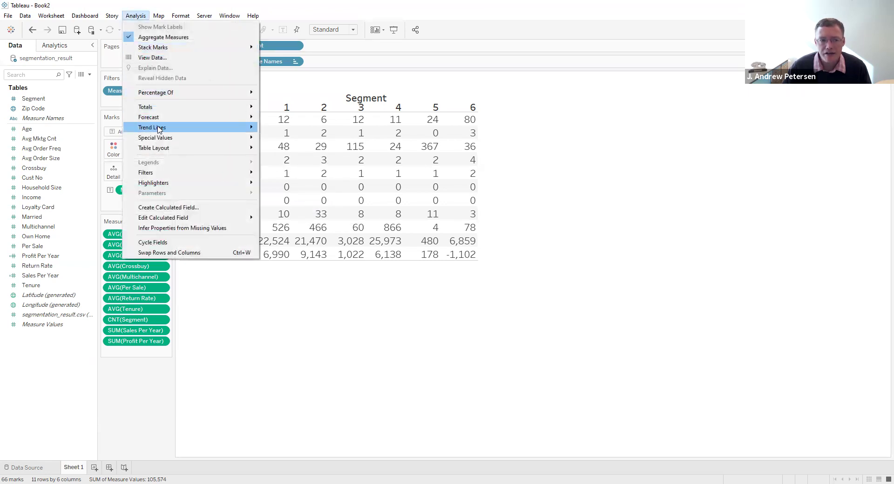
{"action": "mouse_move", "coordinate": [161, 149]}
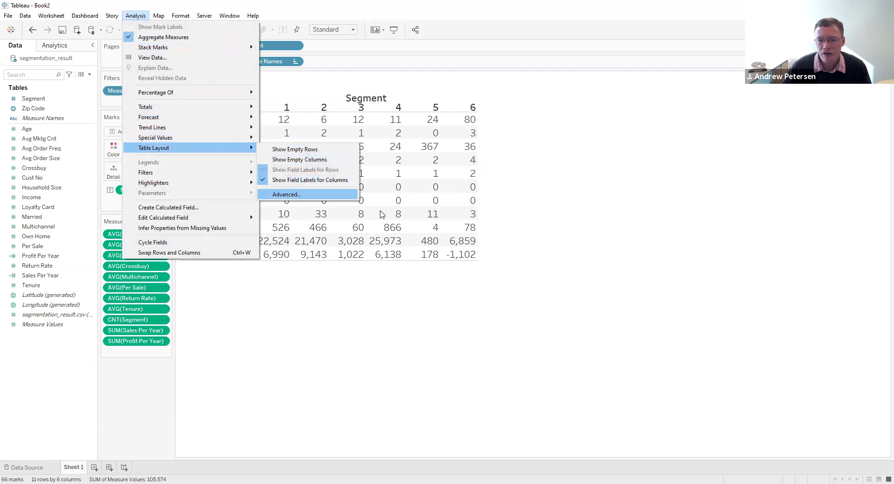
{"action": "left_click", "coordinate": [285, 194]}
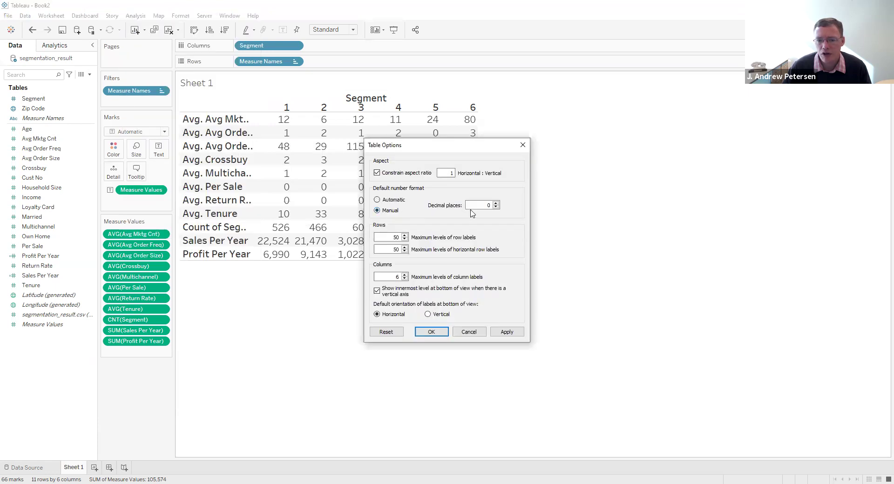
{"action": "left_click", "coordinate": [495, 203]}
{"action": "left_click", "coordinate": [512, 332]}
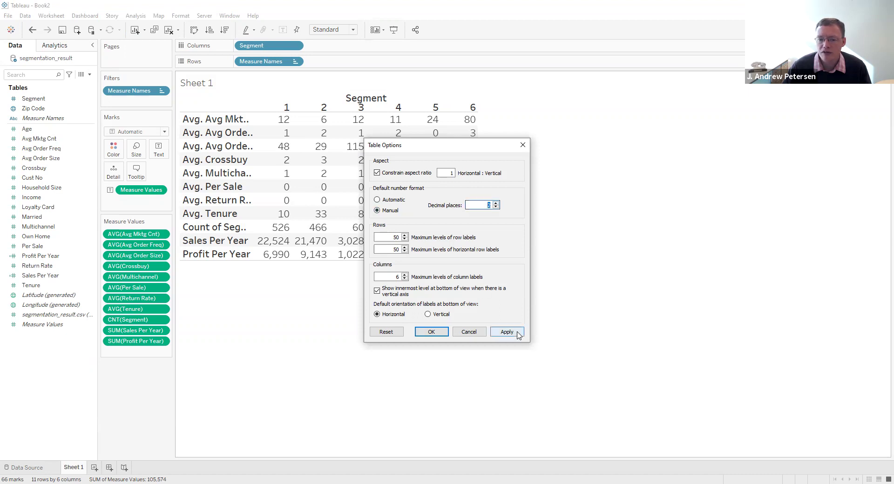
{"action": "left_click", "coordinate": [430, 332]}
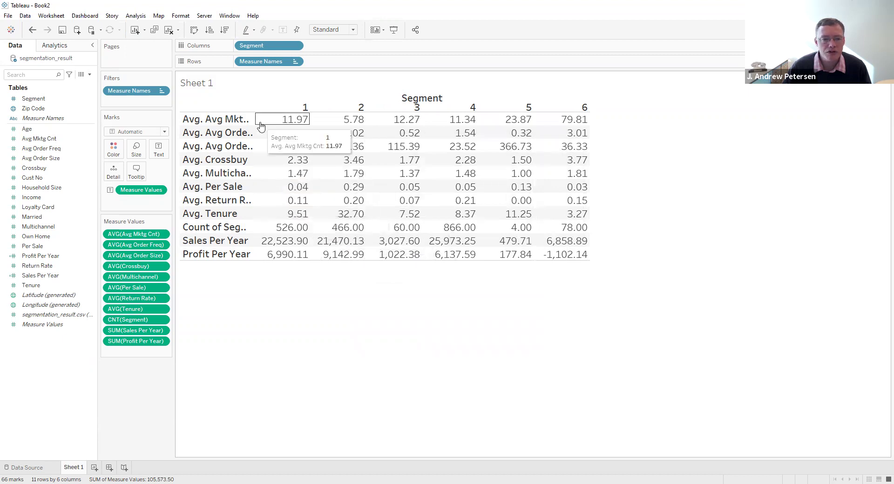
{"action": "left_click_drag", "start_coordinate": [255, 120], "coordinate": [282, 120]}
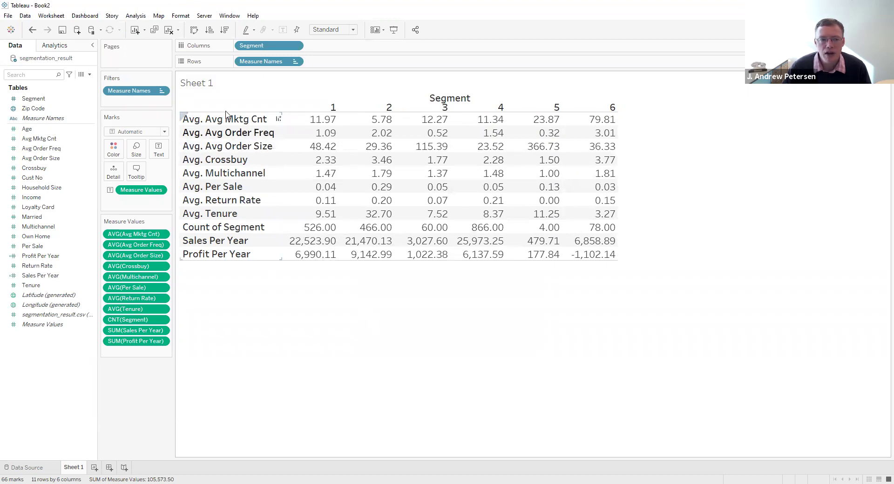
Step: Replace the sheet title with "Average Values of Bases by Segment"
{"action": "double_click", "coordinate": [223, 83]}
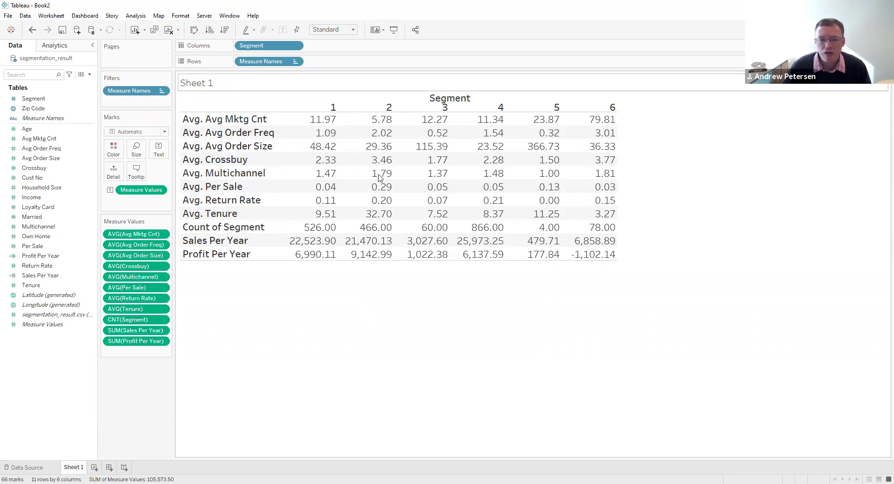
{"action": "left_click_drag", "start_coordinate": [396, 205], "coordinate": [293, 206]}
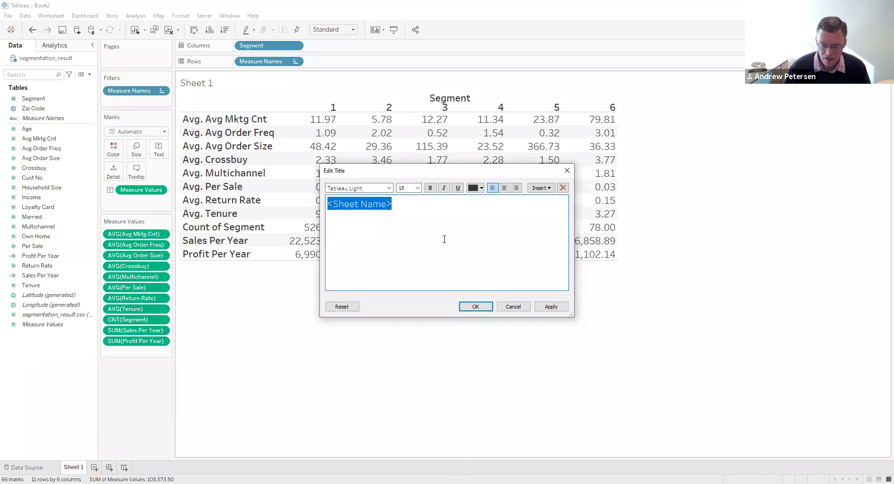
{"action": "type", "text": "Average"}
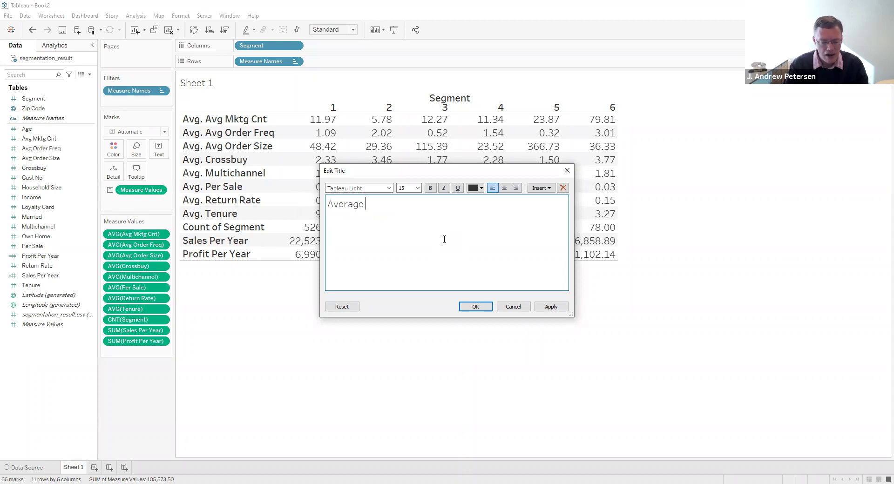
{"action": "type", "text": "Values of Bases by Segment"}
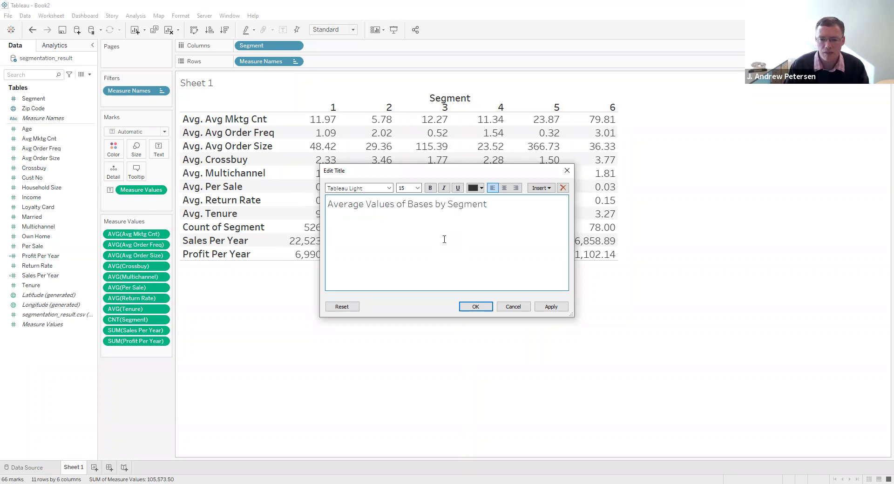
{"action": "left_click", "coordinate": [483, 310]}
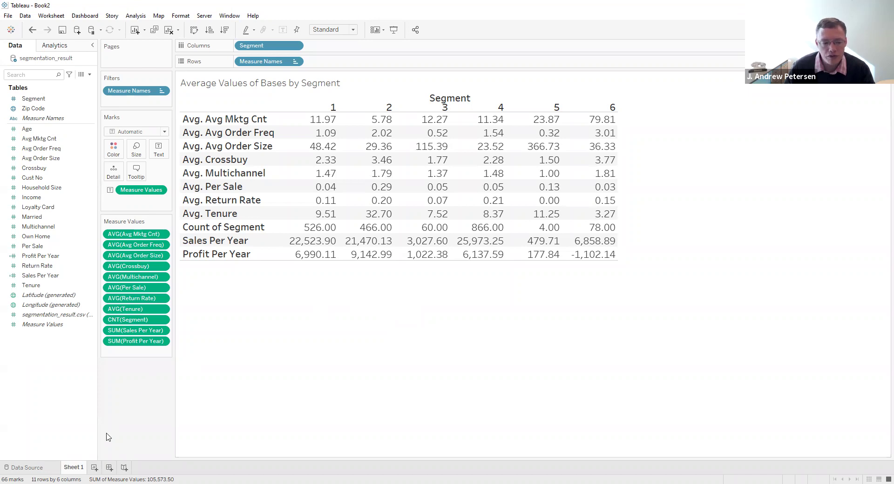
Step: Create a new worksheet with Segment as columns, and add Age, Household Size, Income, Loyalty Card, Married and Own Home as measures
{"action": "left_click", "coordinate": [94, 468]}
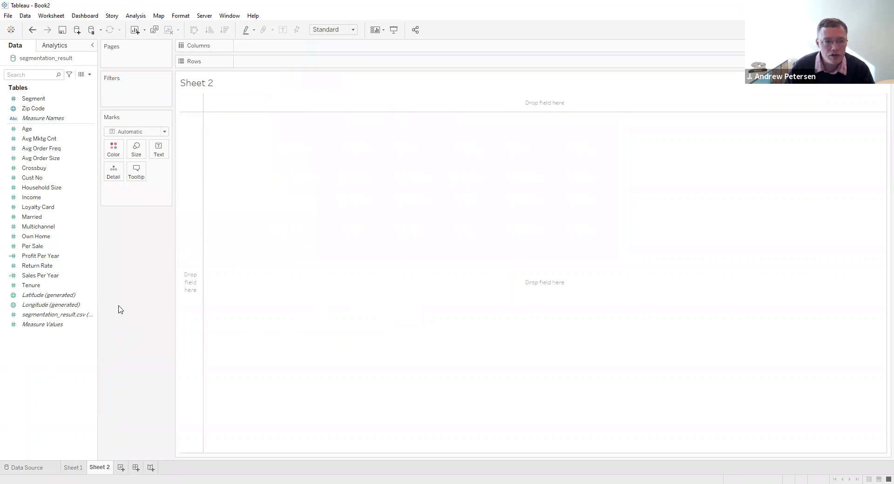
{"action": "left_click_drag", "start_coordinate": [33, 97], "coordinate": [264, 47]}
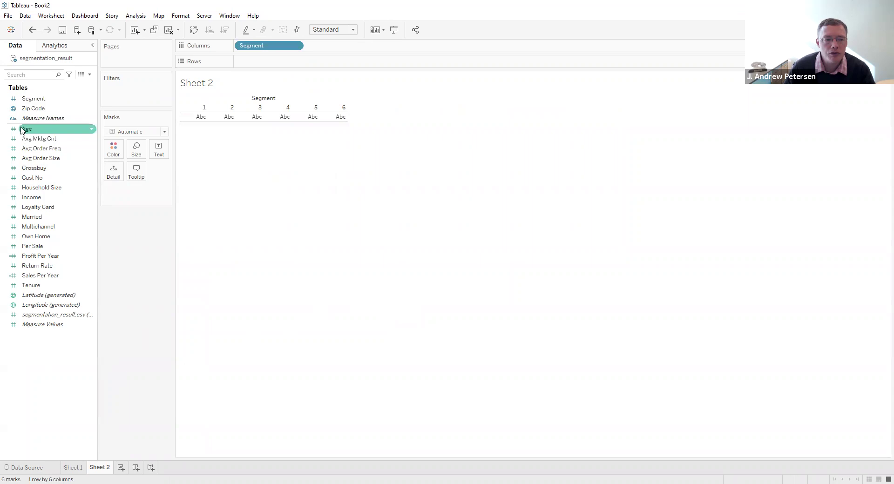
{"action": "double_click", "coordinate": [38, 131]}
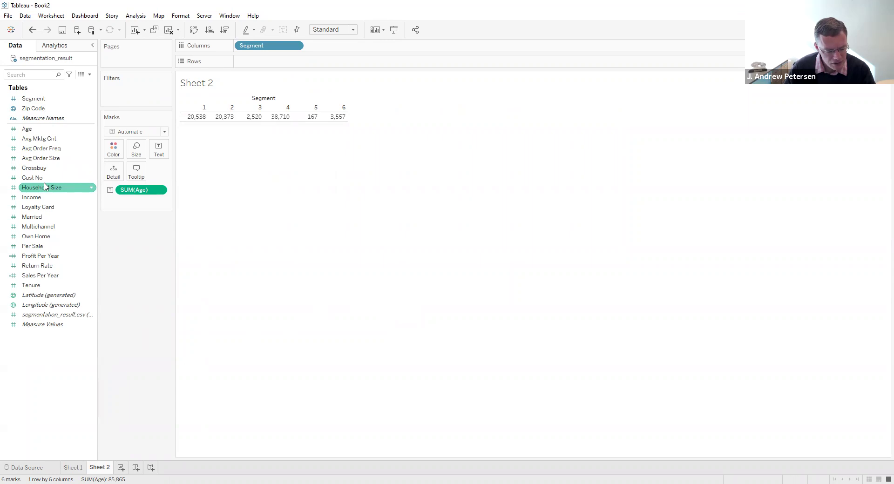
{"action": "double_click", "coordinate": [46, 187]}
{"action": "double_click", "coordinate": [36, 197]}
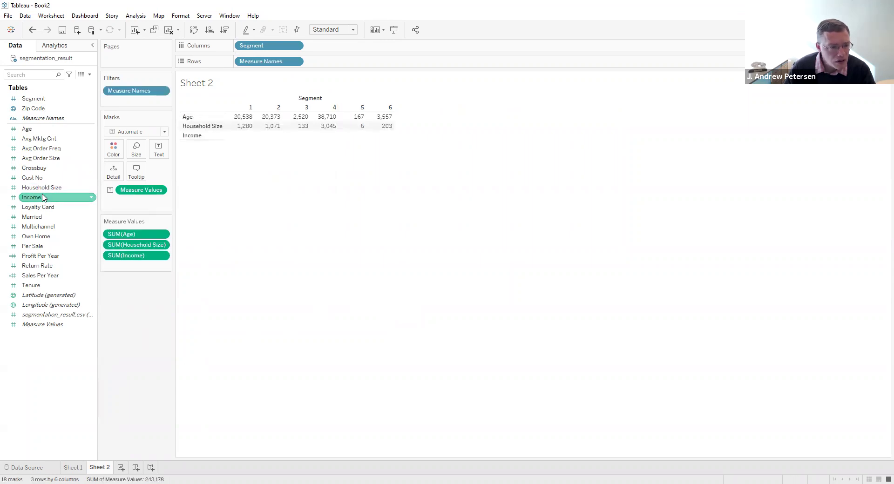
{"action": "double_click", "coordinate": [37, 207]}
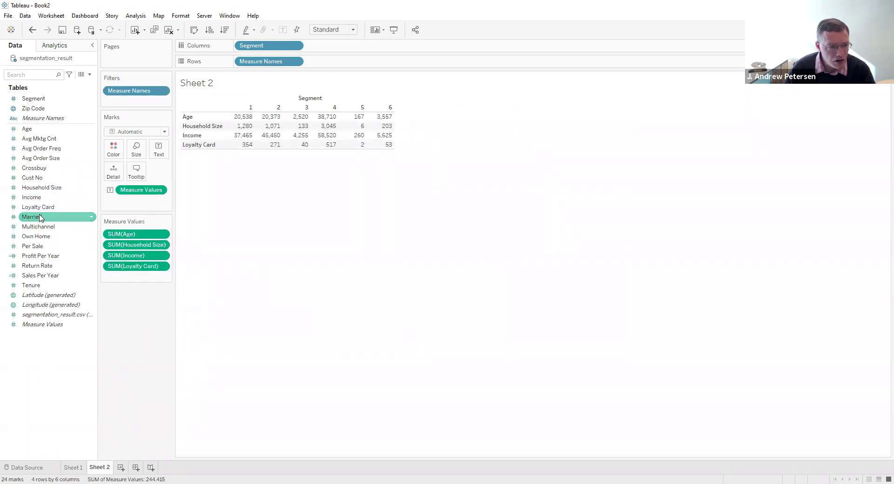
{"action": "double_click", "coordinate": [39, 217]}
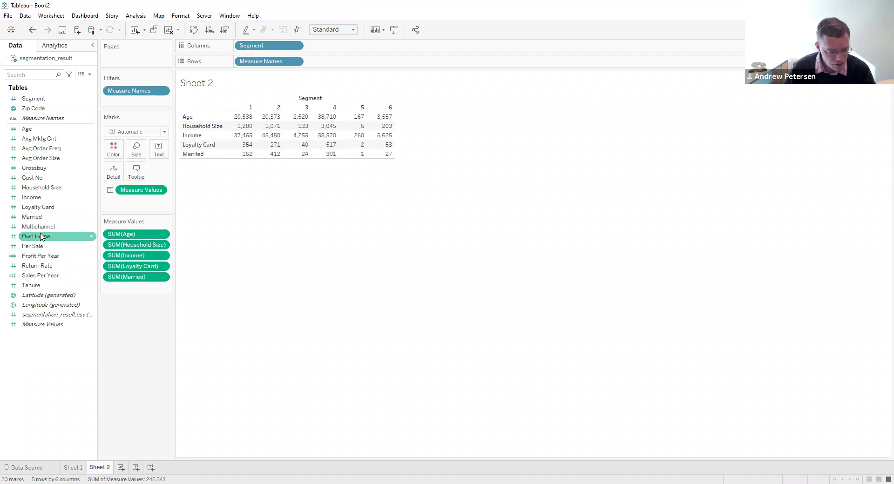
{"action": "double_click", "coordinate": [42, 236]}
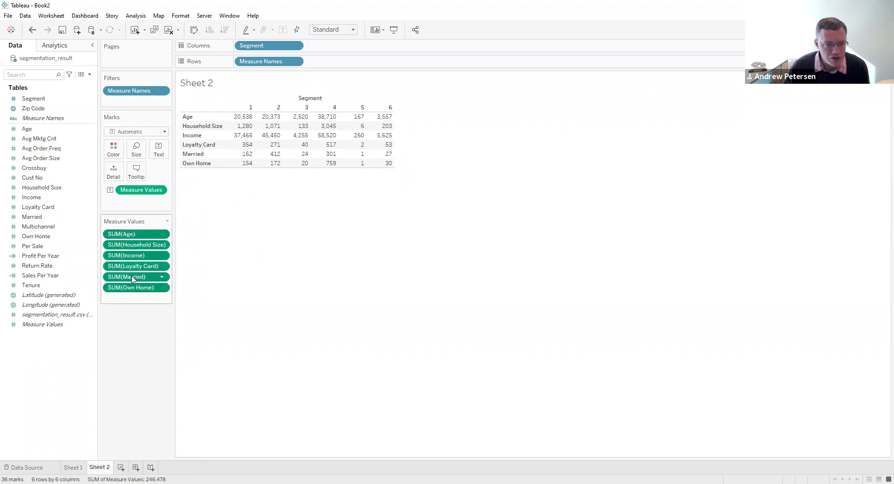
Step: Change the aggregation of all six demographic measures to Average
{"action": "left_click", "coordinate": [162, 288]}
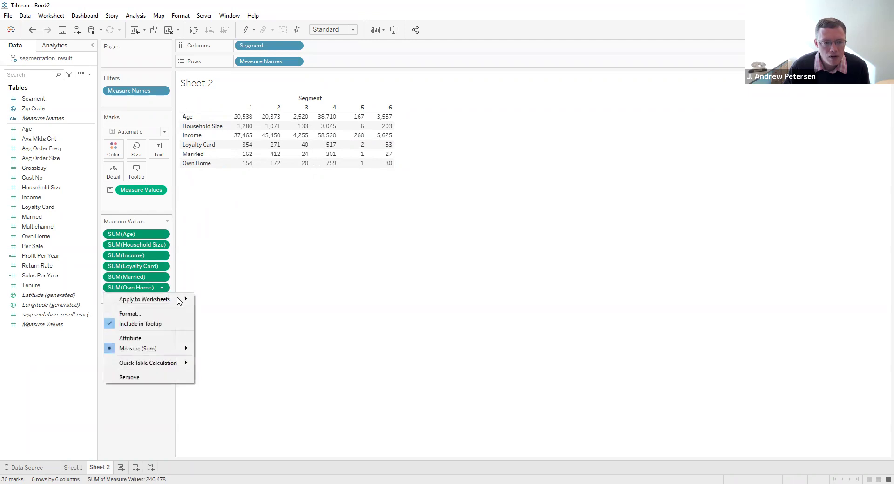
{"action": "mouse_move", "coordinate": [161, 348]}
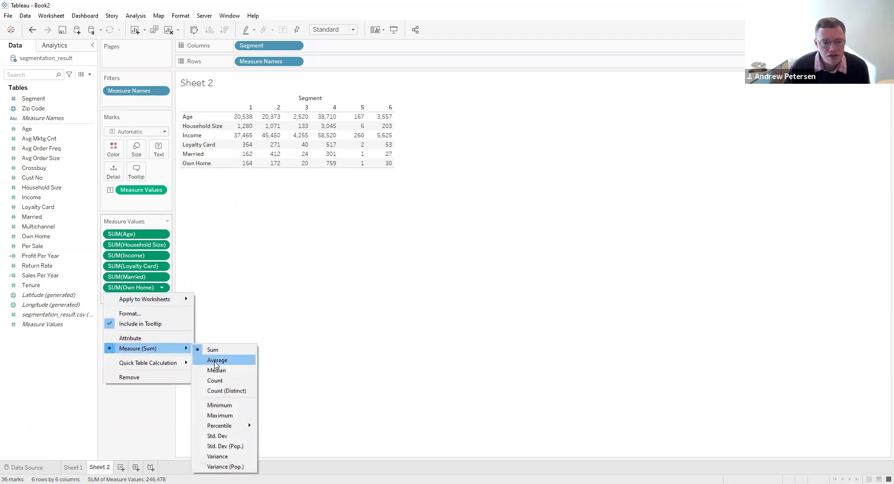
{"action": "left_click", "coordinate": [216, 361]}
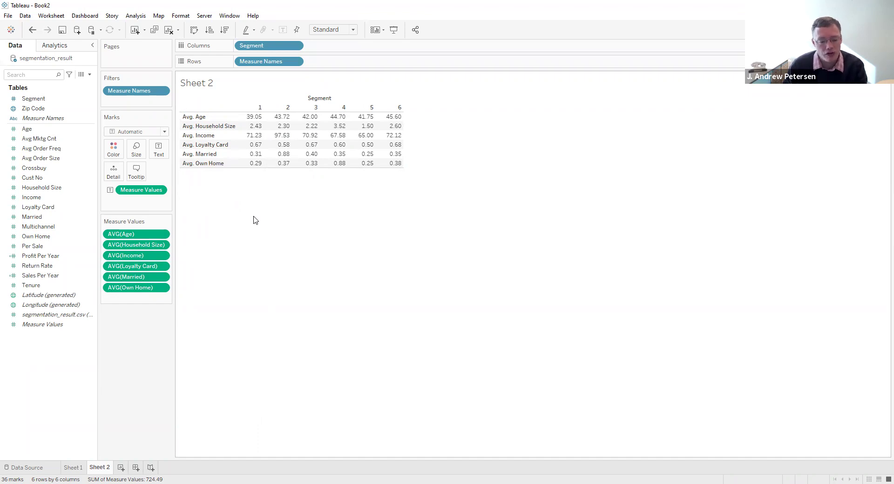
Step: Add Segment below Own Home in the measure values and aggregate it as Count
{"action": "left_click", "coordinate": [42, 101]}
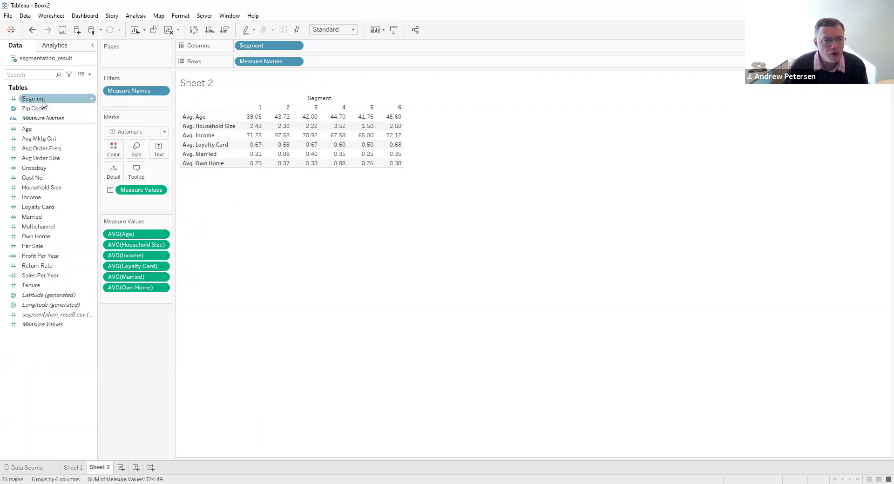
{"action": "left_click_drag", "start_coordinate": [42, 102], "coordinate": [49, 110]}
{"action": "left_click_drag", "start_coordinate": [112, 263], "coordinate": [126, 302]}
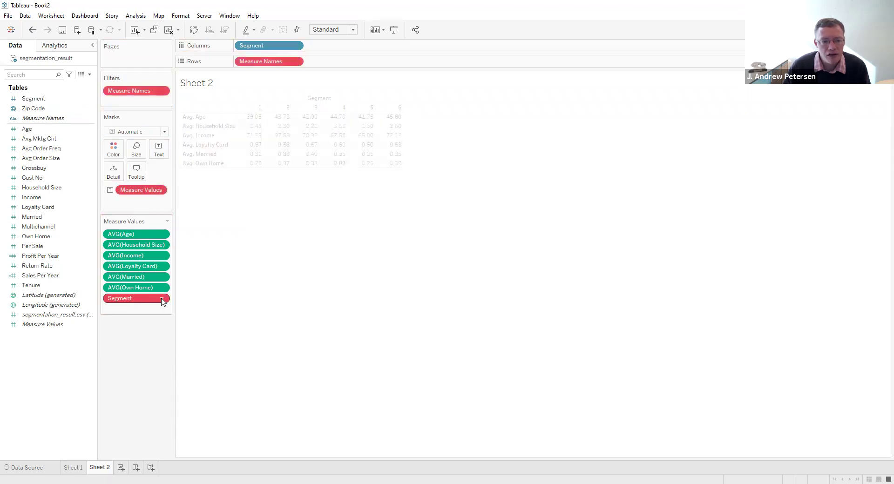
{"action": "left_click", "coordinate": [162, 298]}
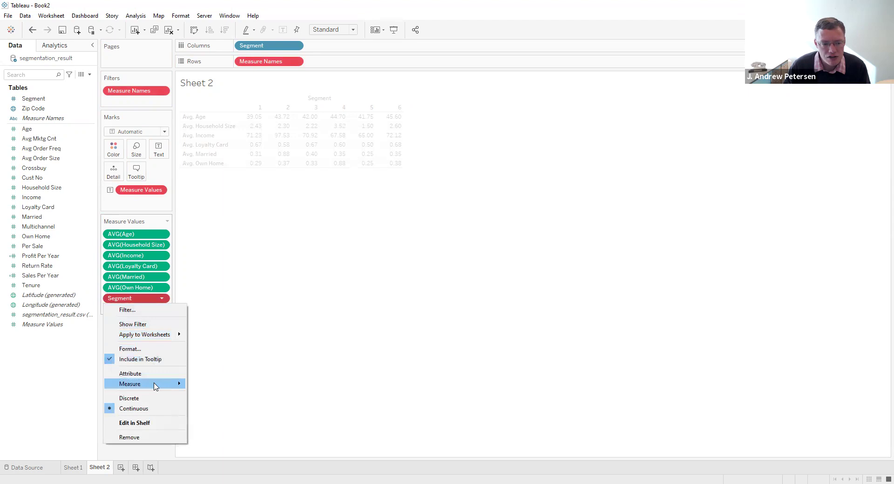
{"action": "mouse_move", "coordinate": [184, 384]}
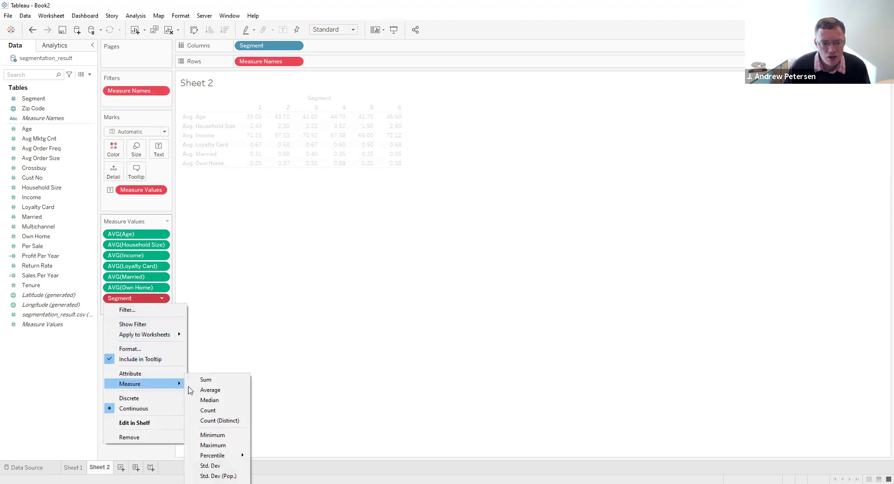
{"action": "left_click", "coordinate": [221, 410]}
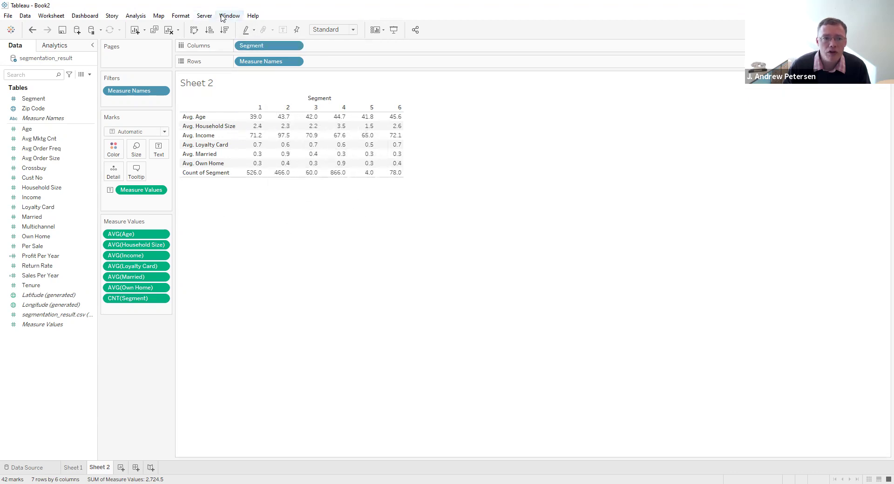
Step: Set the default worksheet font size of the demographics table to 16
{"action": "left_click", "coordinate": [181, 15]}
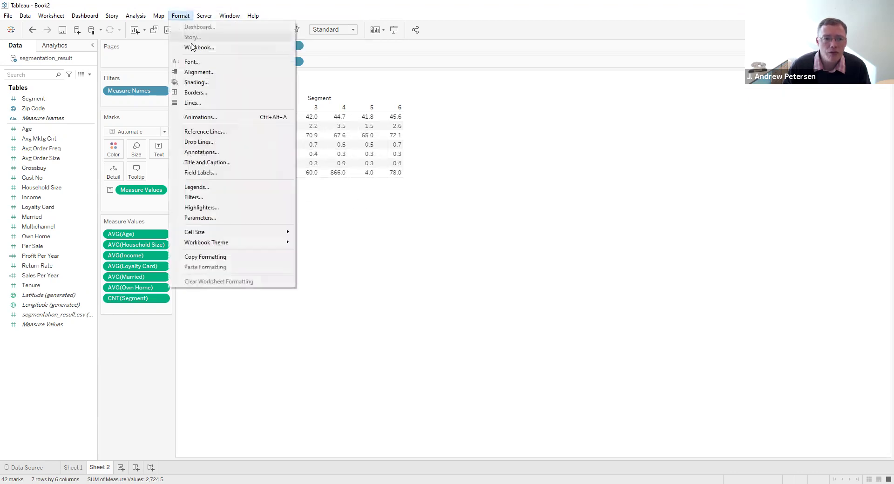
{"action": "left_click", "coordinate": [205, 64]}
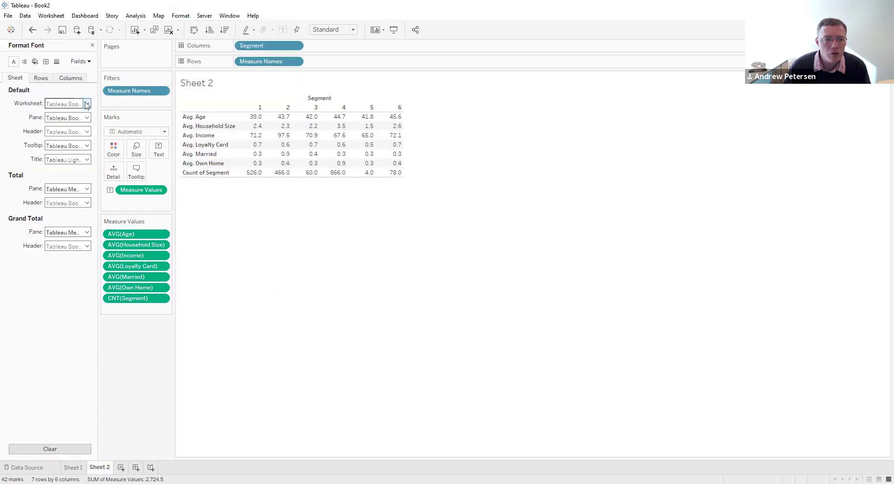
{"action": "left_click", "coordinate": [86, 104]}
{"action": "left_click", "coordinate": [68, 130]}
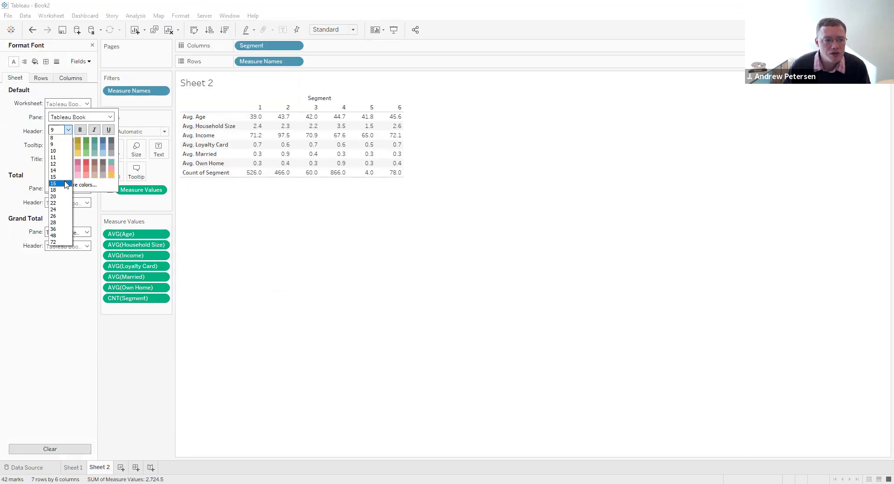
{"action": "left_click", "coordinate": [65, 184]}
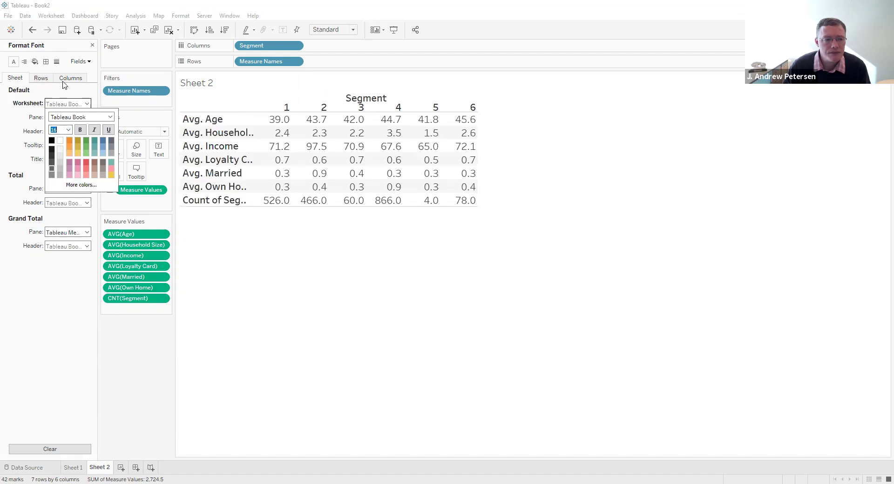
{"action": "left_click", "coordinate": [92, 45]}
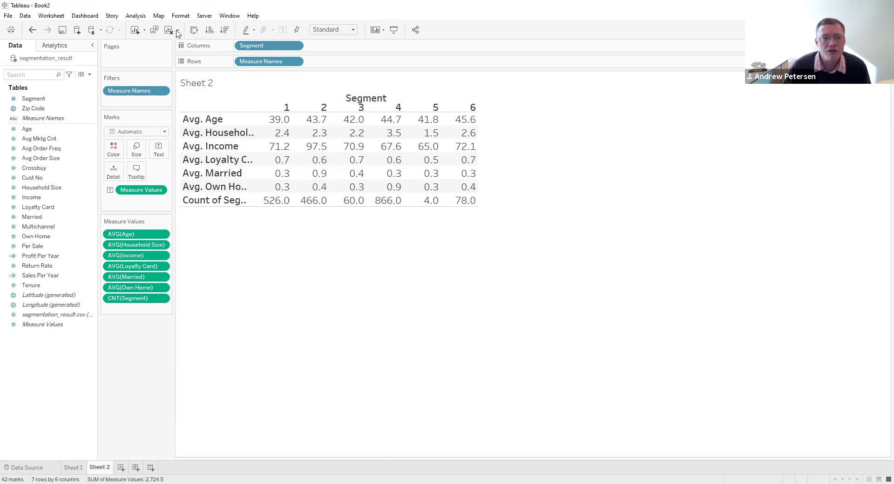
Step: Set the table's default number format to 2 decimal places and widen the row label column to fit the full measure names
{"action": "left_click", "coordinate": [136, 15]}
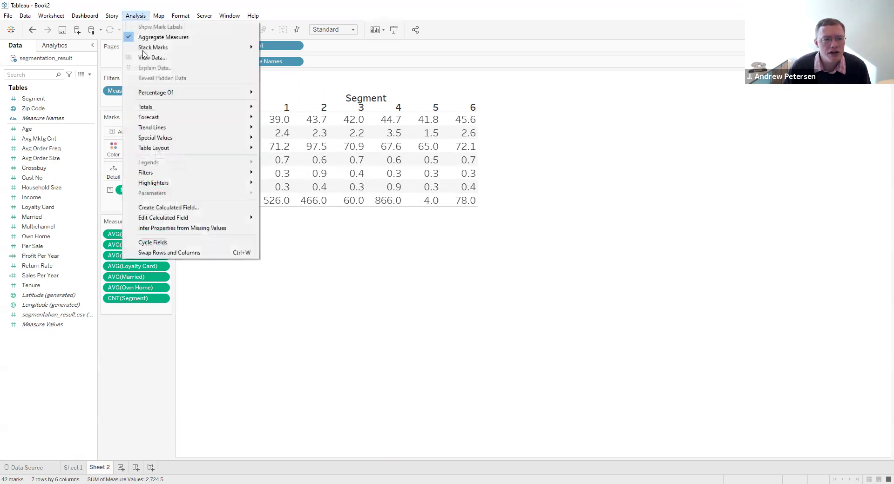
{"action": "mouse_move", "coordinate": [163, 148]}
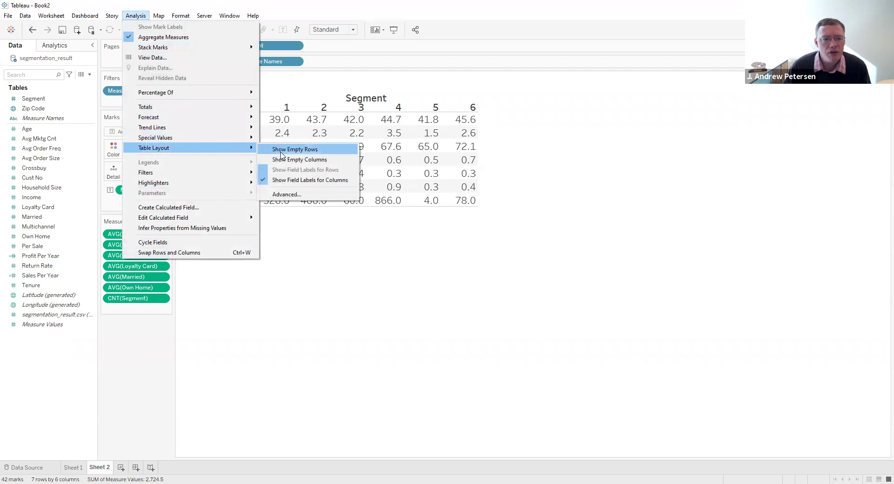
{"action": "left_click", "coordinate": [287, 195]}
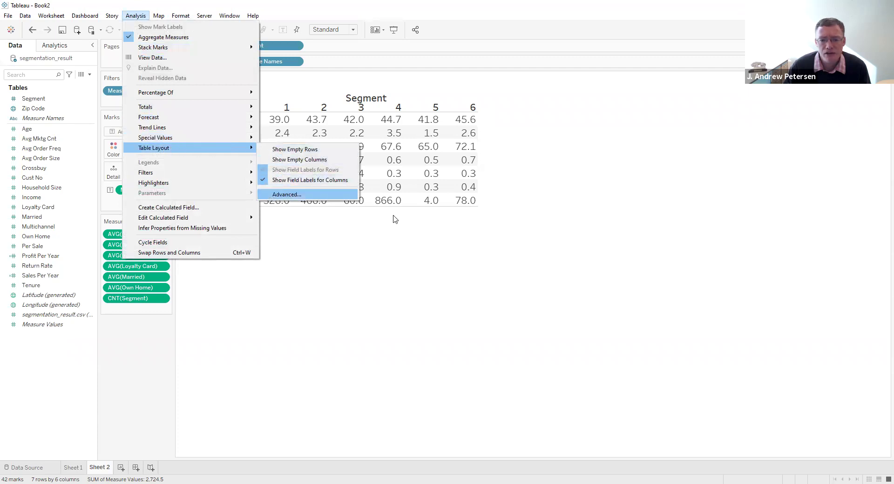
{"action": "left_click", "coordinate": [495, 203]}
{"action": "left_click", "coordinate": [496, 203]}
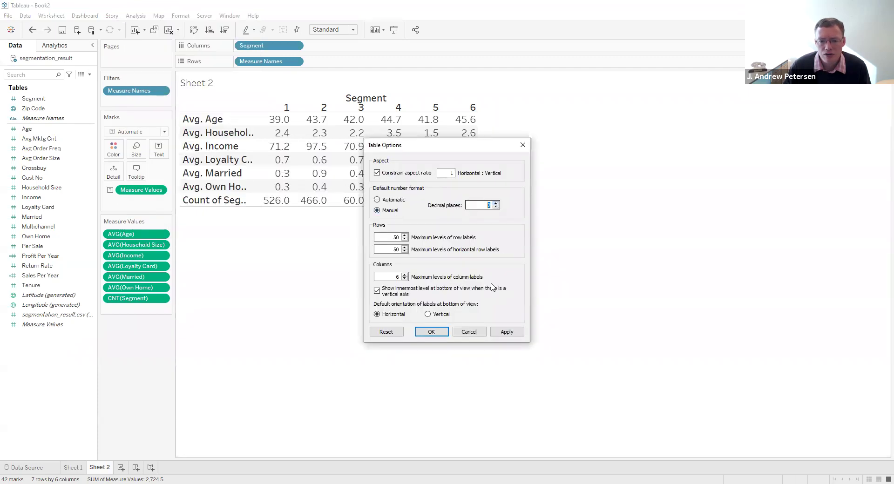
{"action": "left_click", "coordinate": [510, 333]}
{"action": "left_click", "coordinate": [431, 332]}
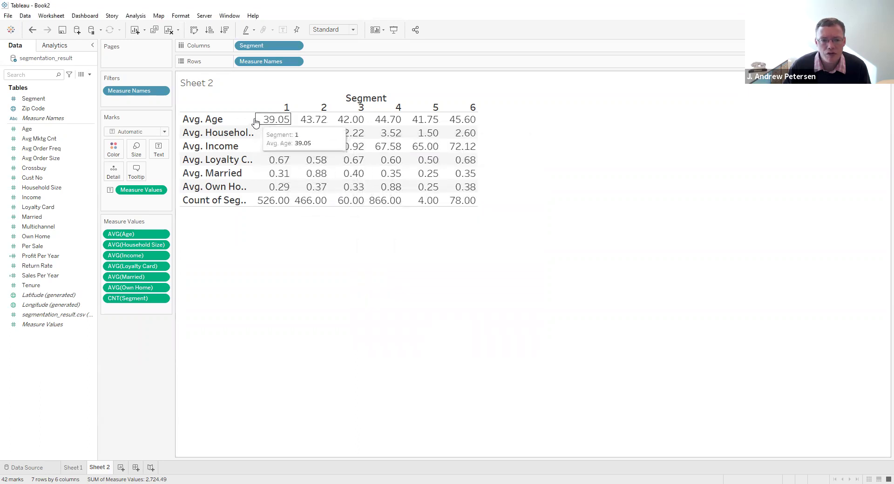
{"action": "left_click_drag", "start_coordinate": [253, 119], "coordinate": [287, 118]}
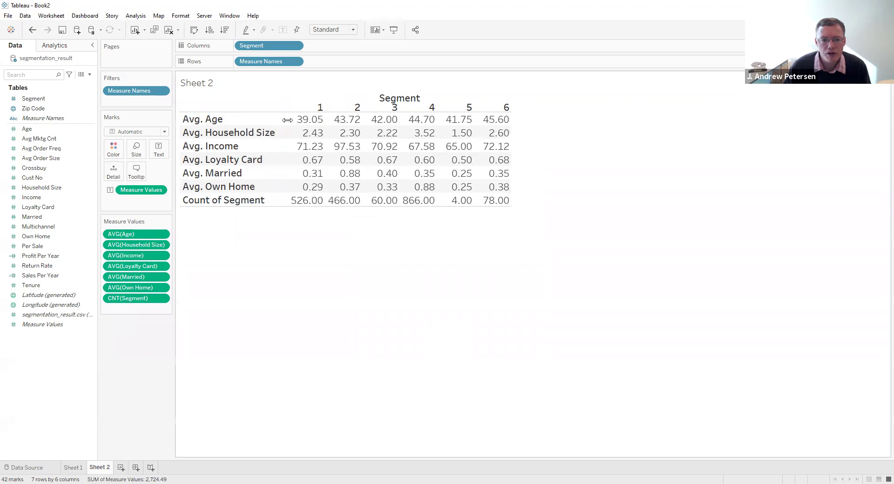
Step: Replace the demographics sheet's title with "Average Values of Descriptors by Segment"
{"action": "double_click", "coordinate": [200, 86]}
{"action": "key", "text": "ctrl+a"}
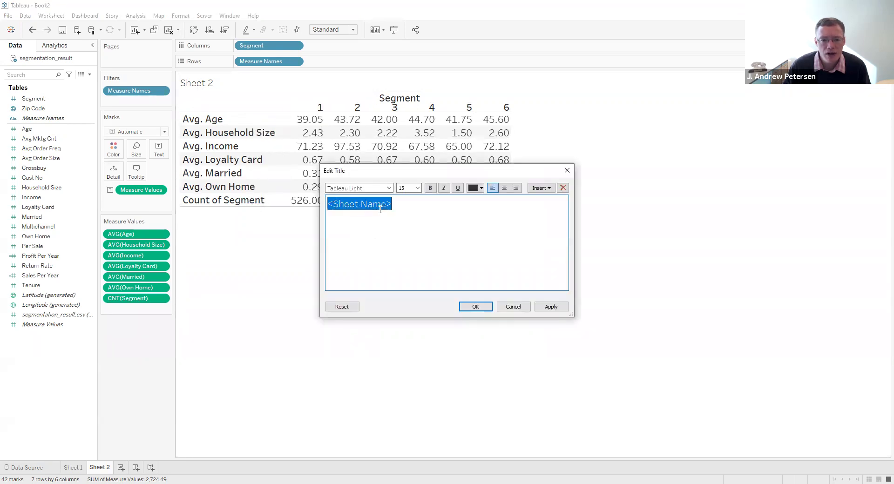
{"action": "type", "text": "Ave"}
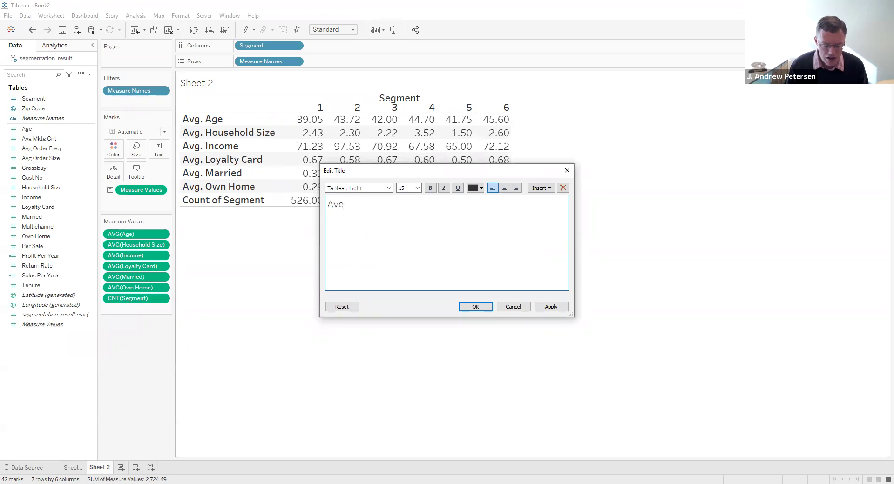
{"action": "type", "text": "rage Values o"}
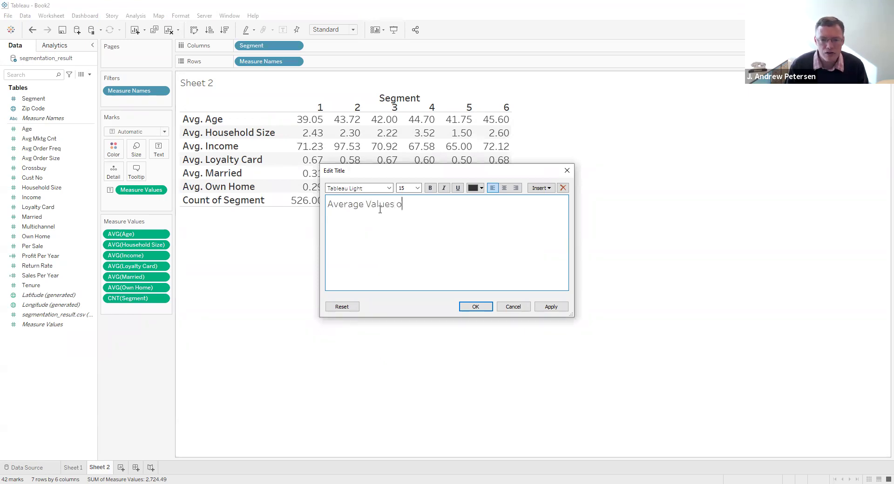
{"action": "type", "text": "f Descrip"}
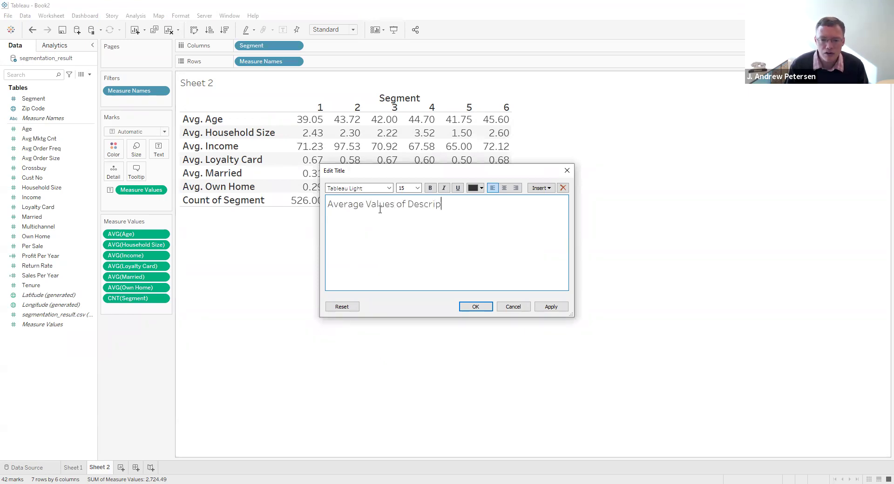
{"action": "type", "text": "tors by Segment"}
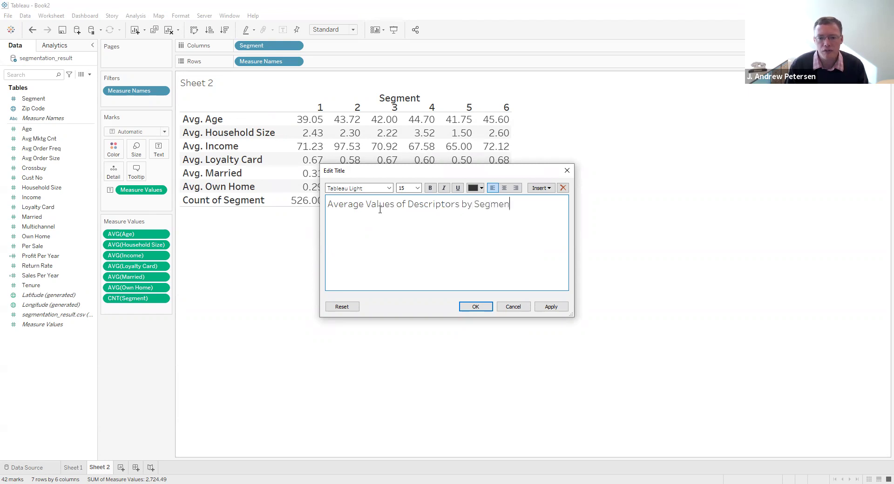
{"action": "left_click", "coordinate": [467, 311]}
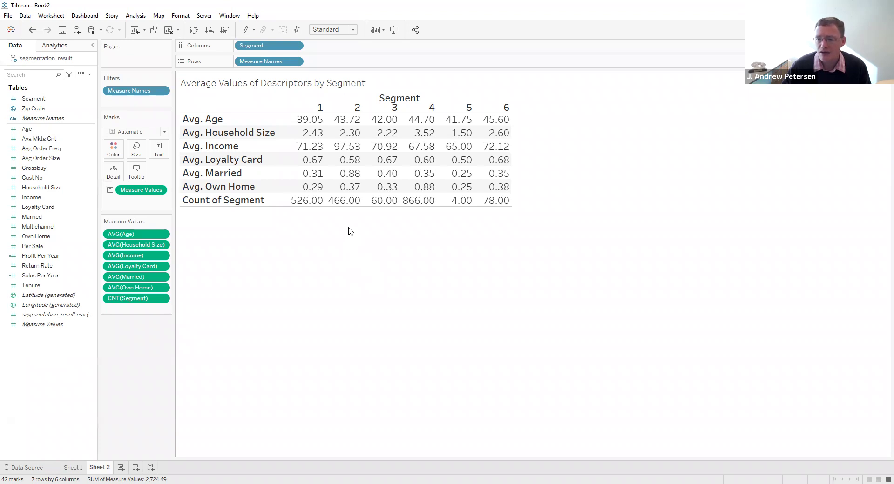
Step: Save the workbook as a Tableau Packaged Workbook named "Segmentation - Results.twbx" in the Chapter 3 folder
{"action": "left_click", "coordinate": [8, 15]}
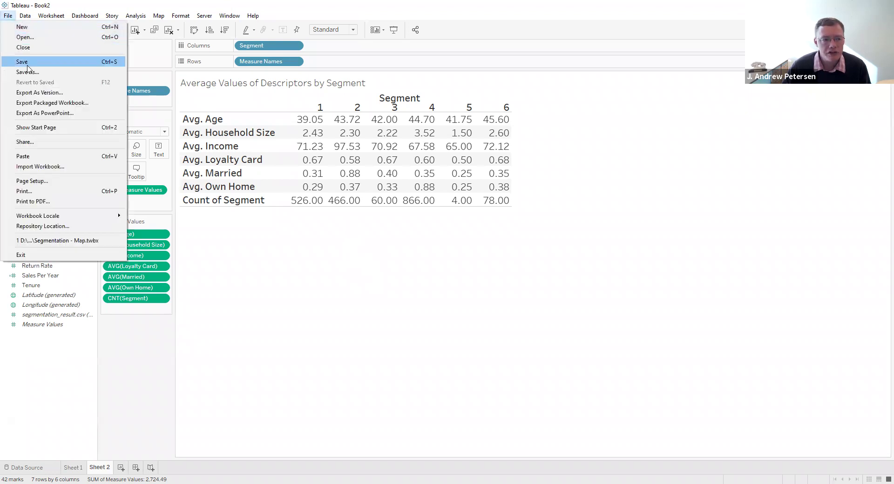
{"action": "left_click", "coordinate": [28, 71]}
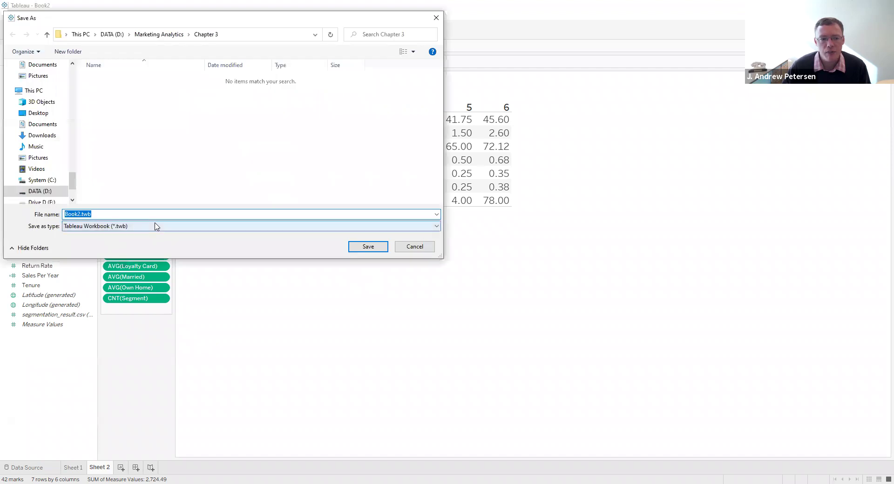
{"action": "left_click", "coordinate": [156, 226]}
{"action": "left_click", "coordinate": [159, 242]}
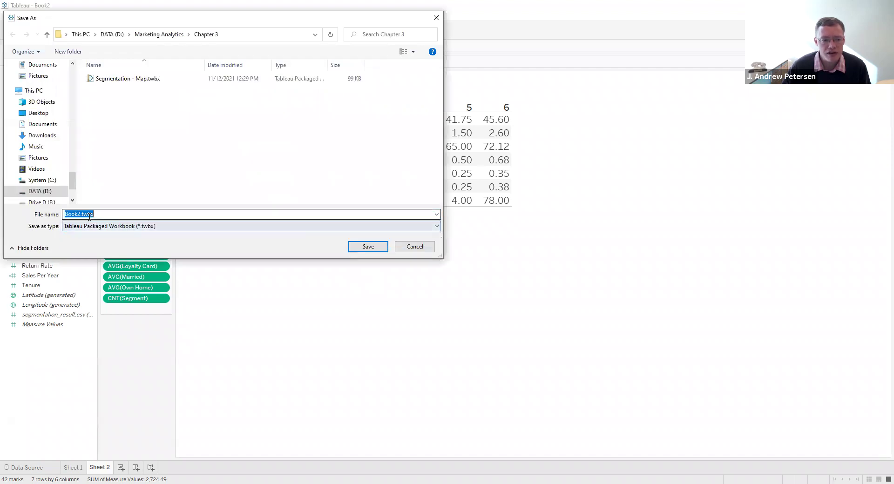
{"action": "left_click", "coordinate": [77, 214]}
{"action": "key", "text": "BackSpace"}
{"action": "key", "text": "BackSpace"}
{"action": "key", "text": "BackSpace"}
{"action": "key", "text": "BackSpace"}
{"action": "key", "text": "BackSpace"}
{"action": "type", "text": "Segmentation - Results"}
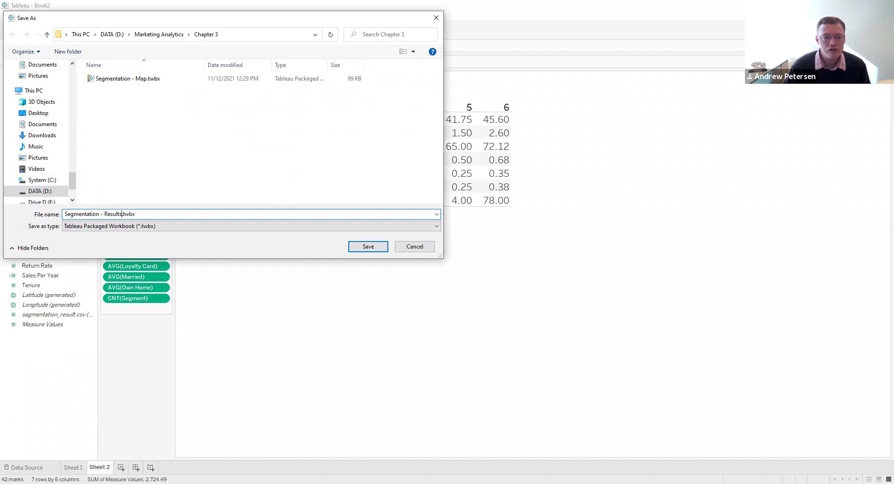
{"action": "left_click", "coordinate": [367, 247]}
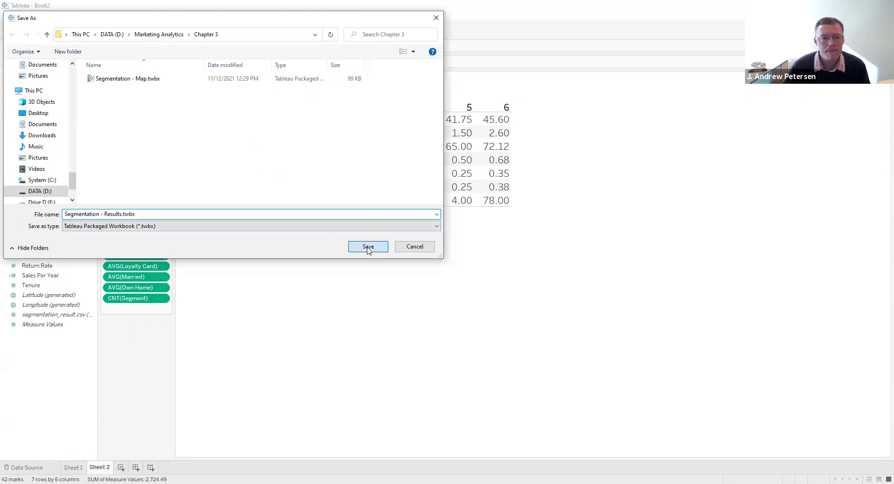